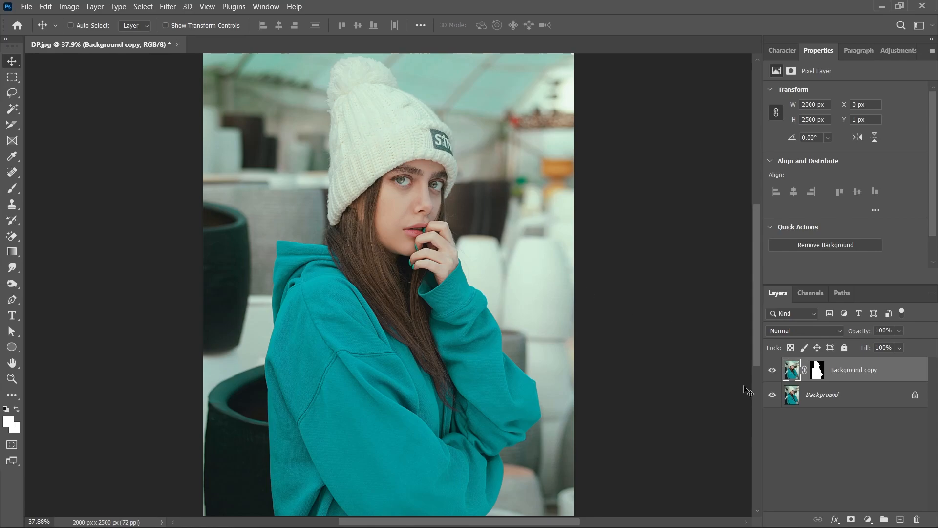
Step: Hide the original Background layer and create a new document from the Art & Illustration 2000 pixel grid preset
left_click(773, 396)
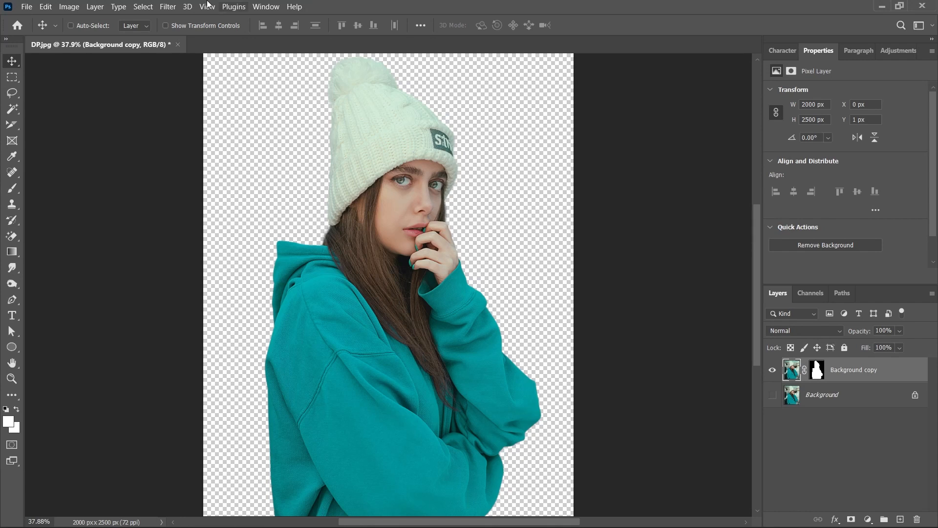
left_click(26, 6)
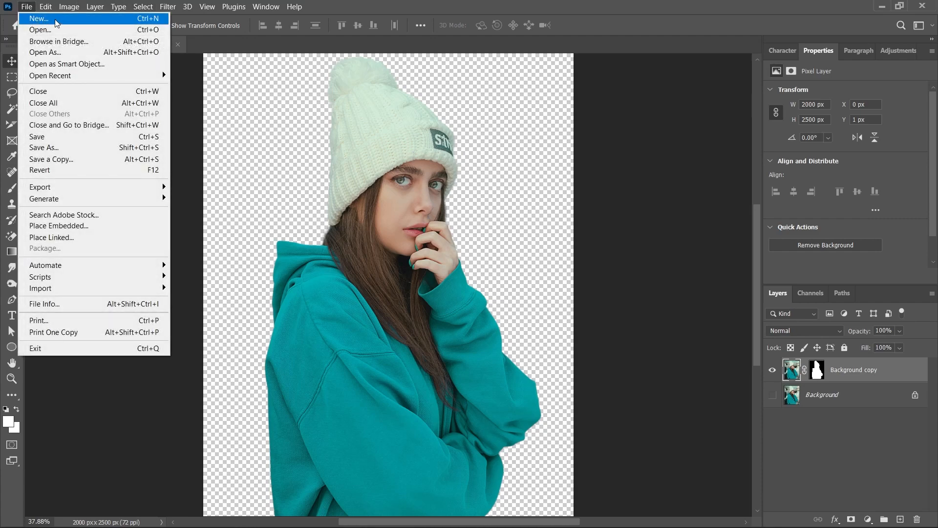
left_click(54, 19)
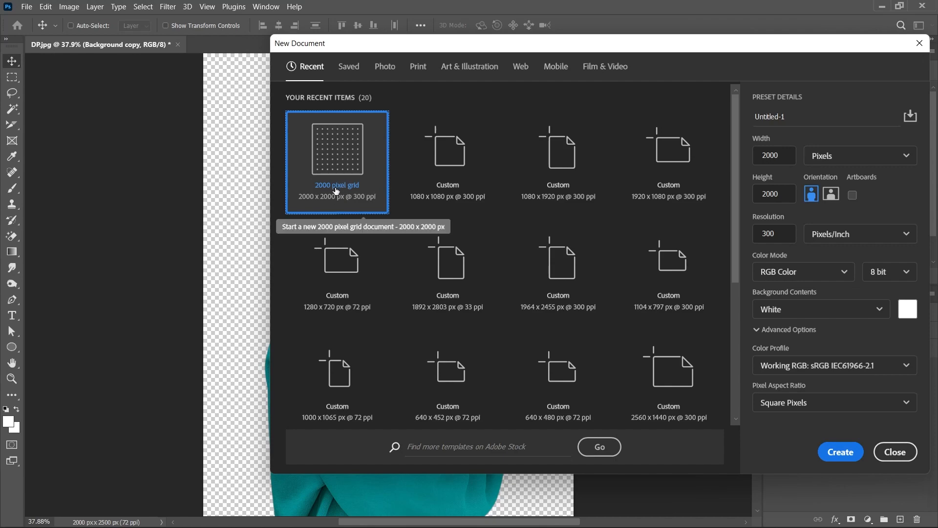
left_click(472, 69)
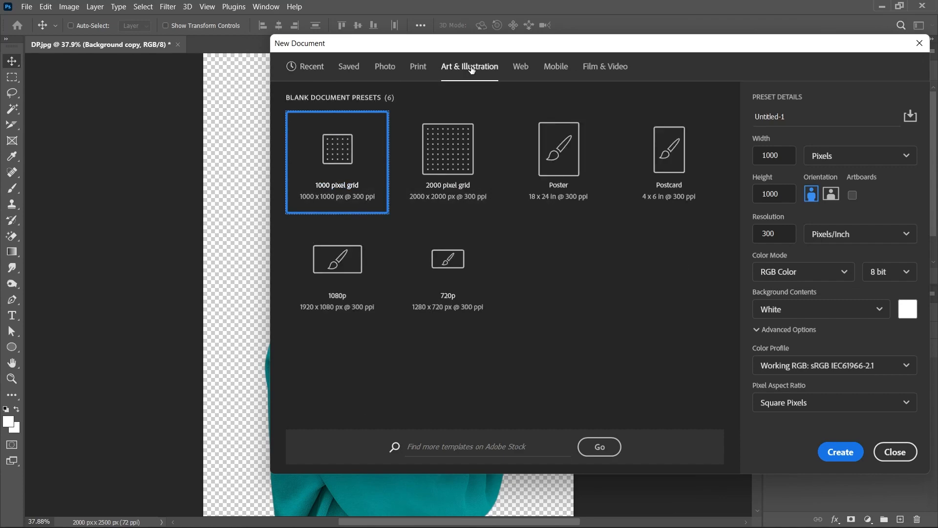
left_click(447, 172)
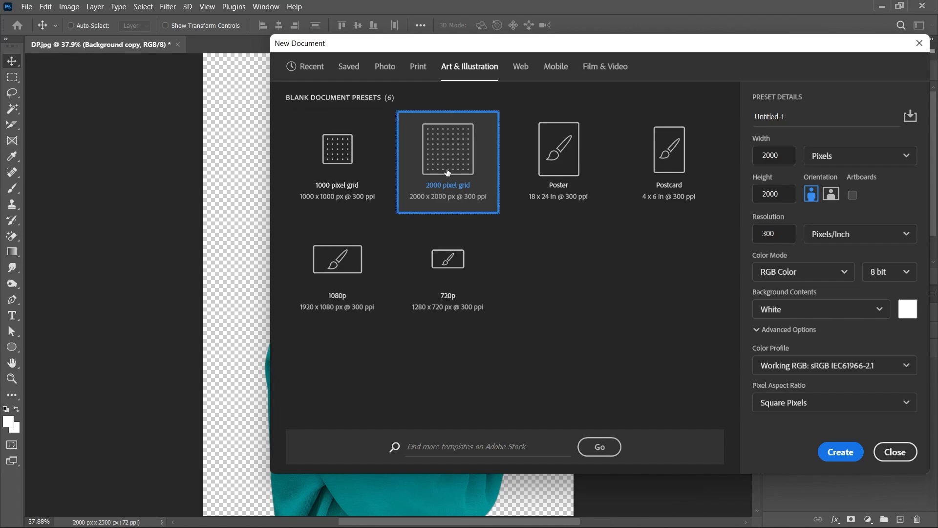
left_click(848, 453)
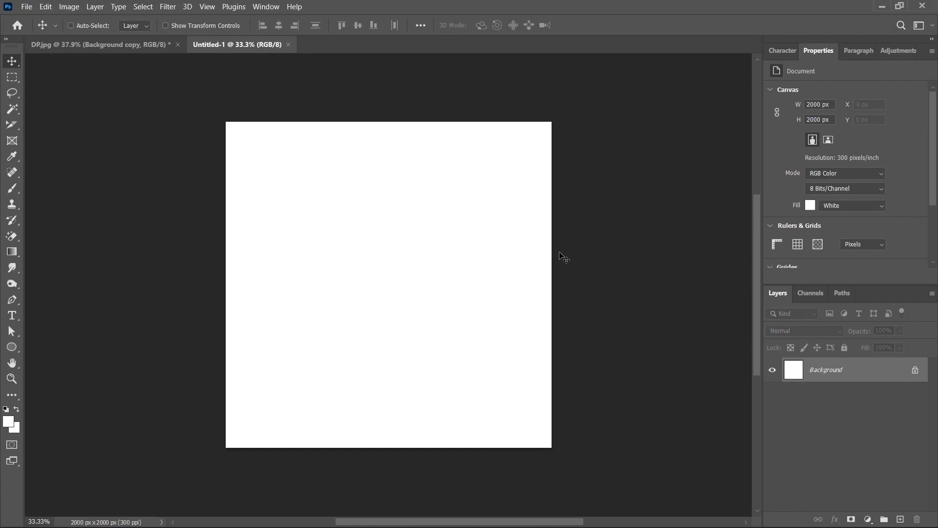
Step: Copy the masked Background copy layer from DP.jpg into Untitled-1 and convert it to a smart object
left_click(118, 40)
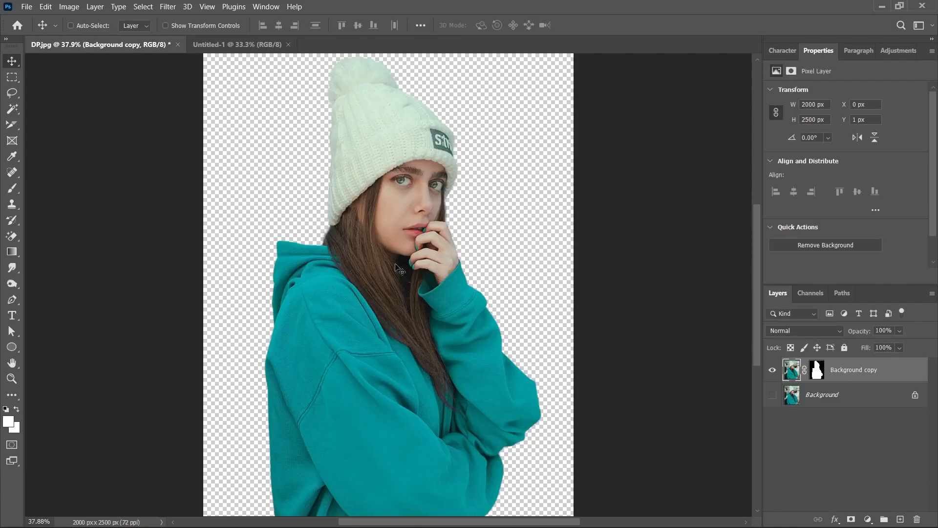
left_click_drag(395, 228, 389, 311)
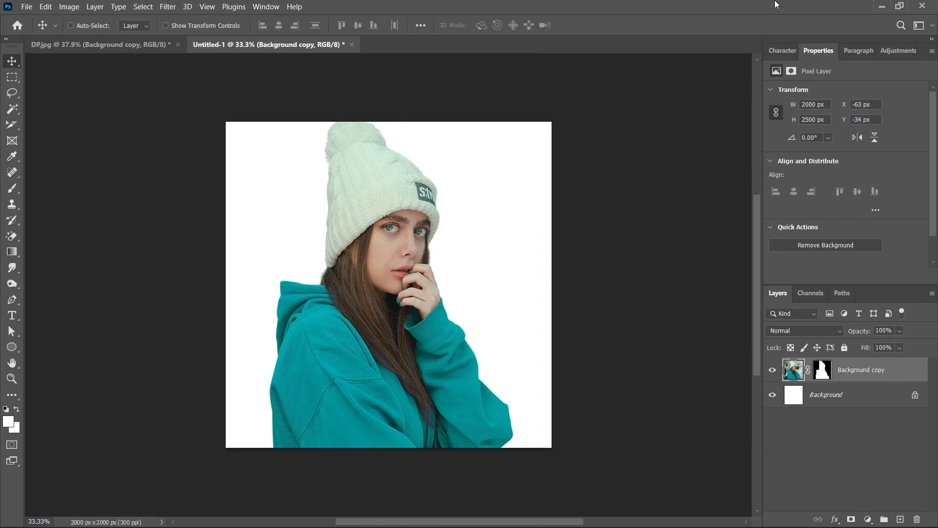
right_click(873, 375)
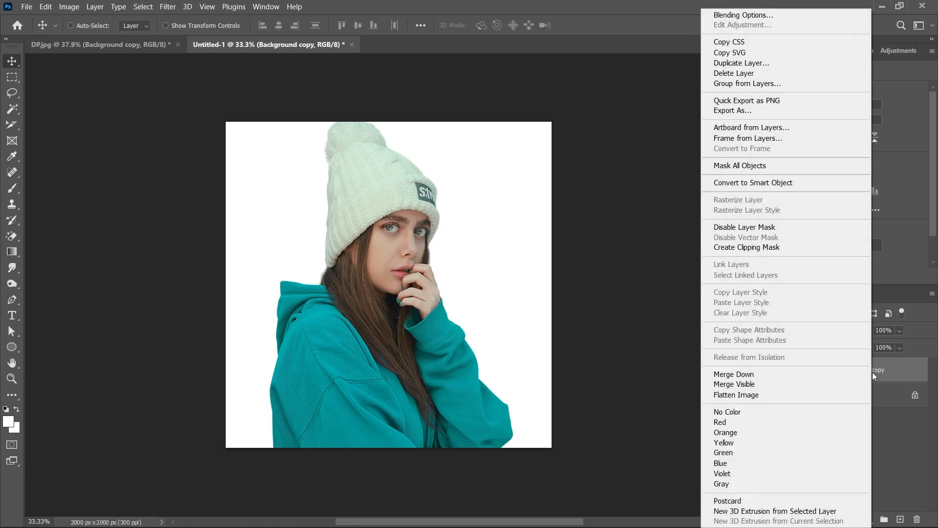
left_click(759, 184)
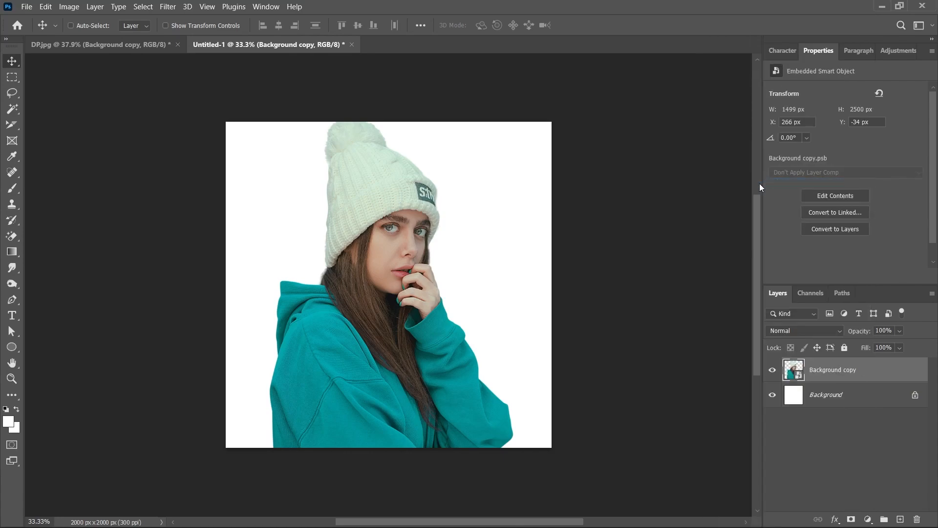
key("ctrl+t")
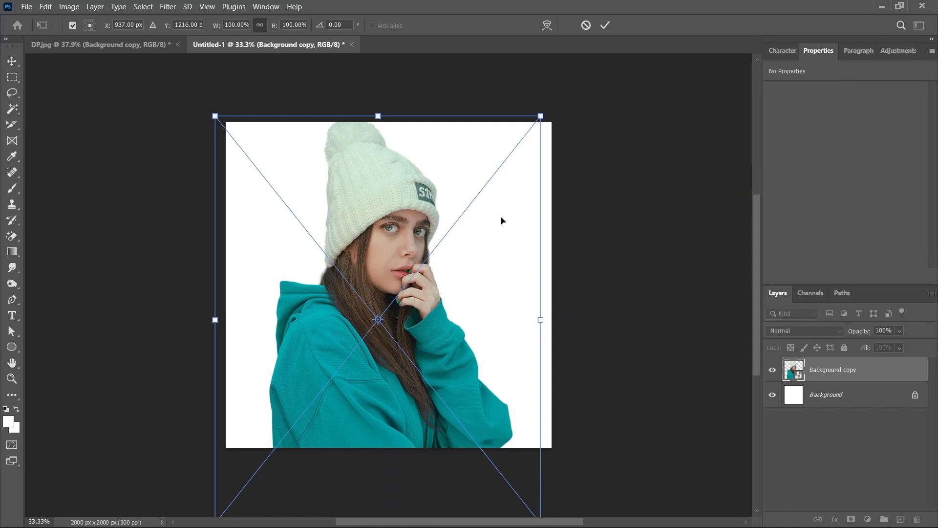
left_click_drag(540, 116, 359, 342)
left_click_drag(323, 375, 366, 282)
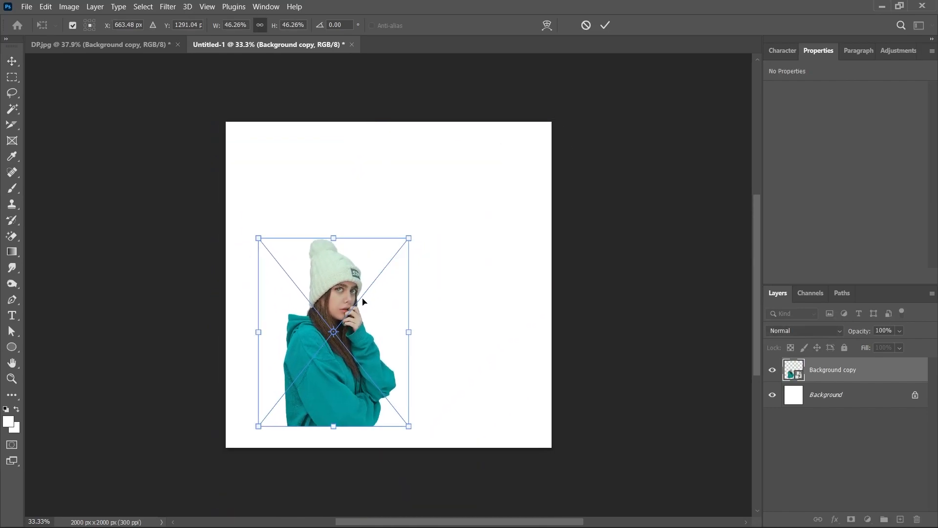
key("Return")
key("ctrl+z")
Step: Scale the portrait down proportionally to about 1145 x 1913 px and place it centrally with its base at the canvas's lower edge
key("ctrl+t")
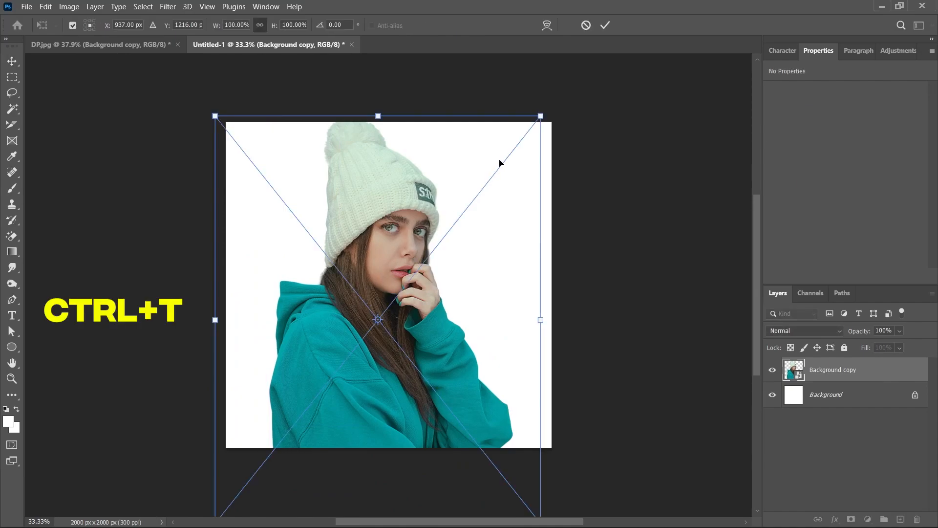
left_click_drag(540, 116, 465, 210)
left_click_drag(362, 314, 388, 262)
key("Return")
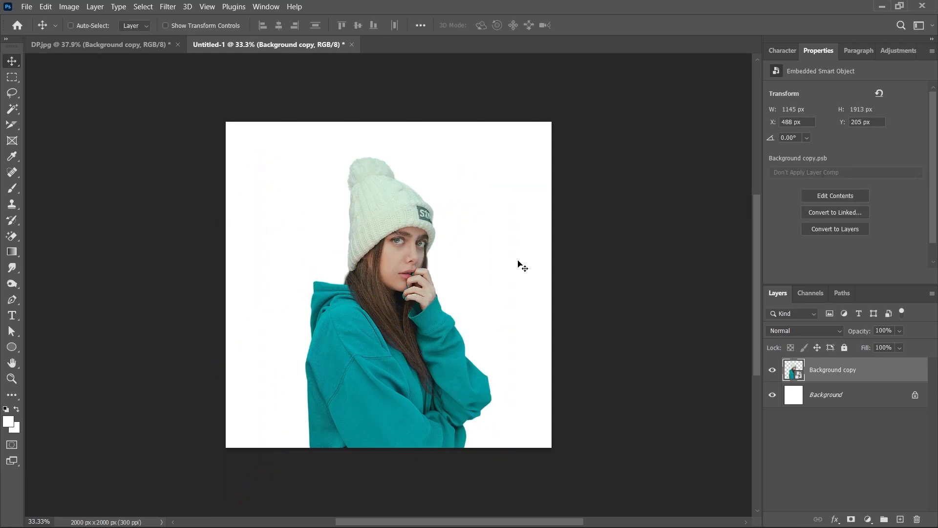
Step: Draw a circle about 1830 px in diameter over the portrait with the Ellipse tool, filled with teal 03b1b7
left_click(14, 348)
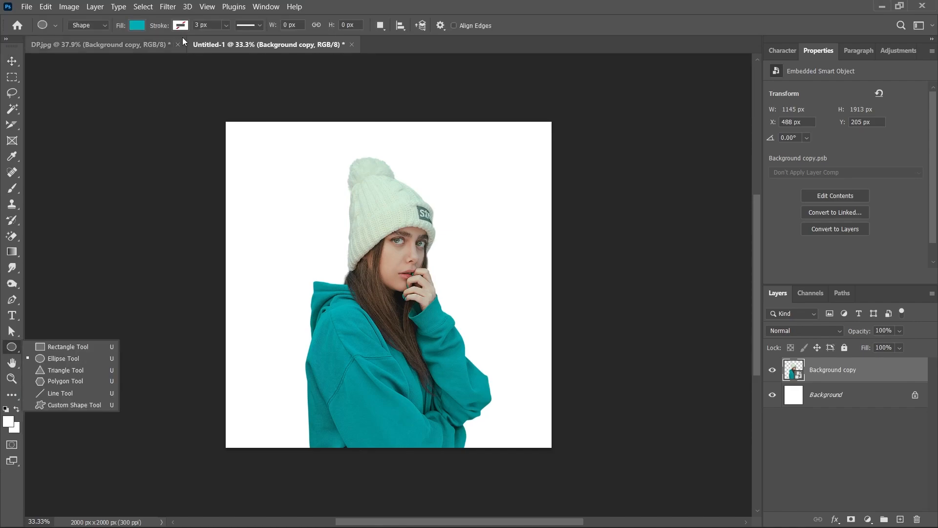
left_click(138, 25)
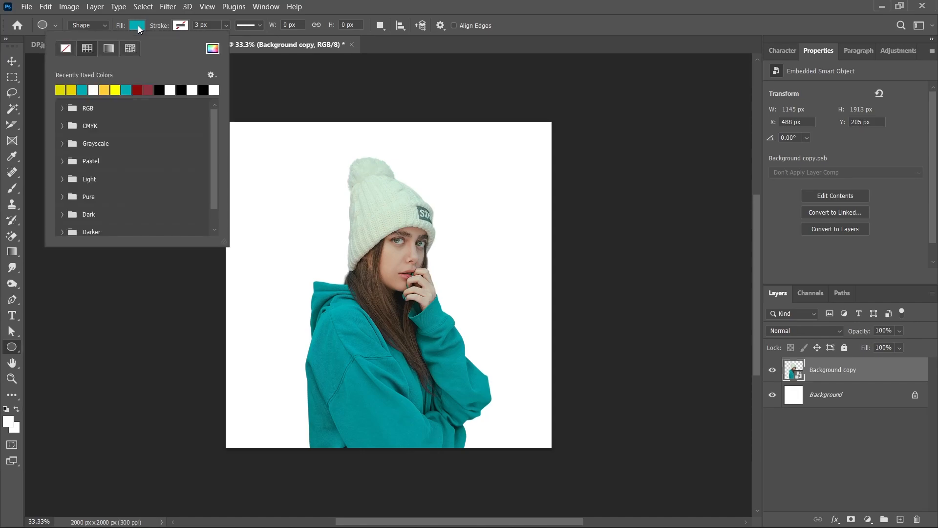
left_click(211, 49)
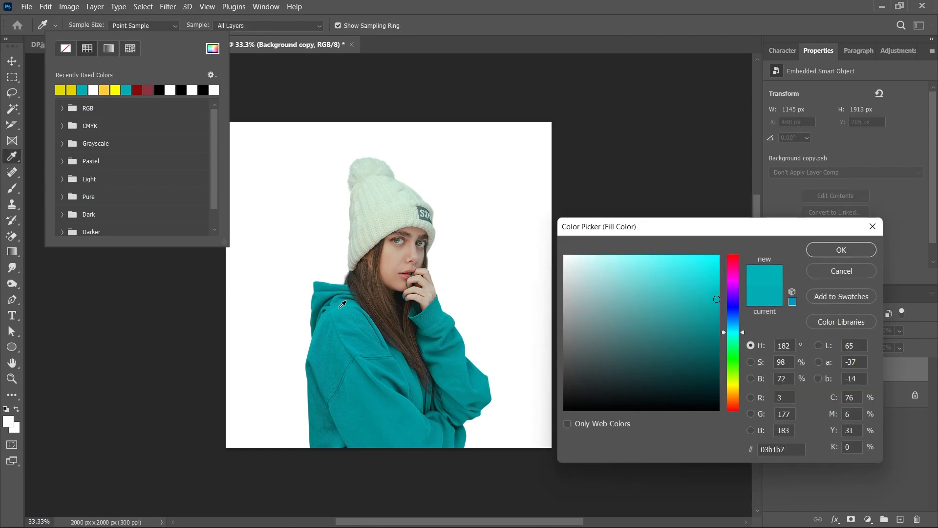
left_click(832, 254)
left_click_drag(341, 225, 568, 433)
key("shift")
key("v")
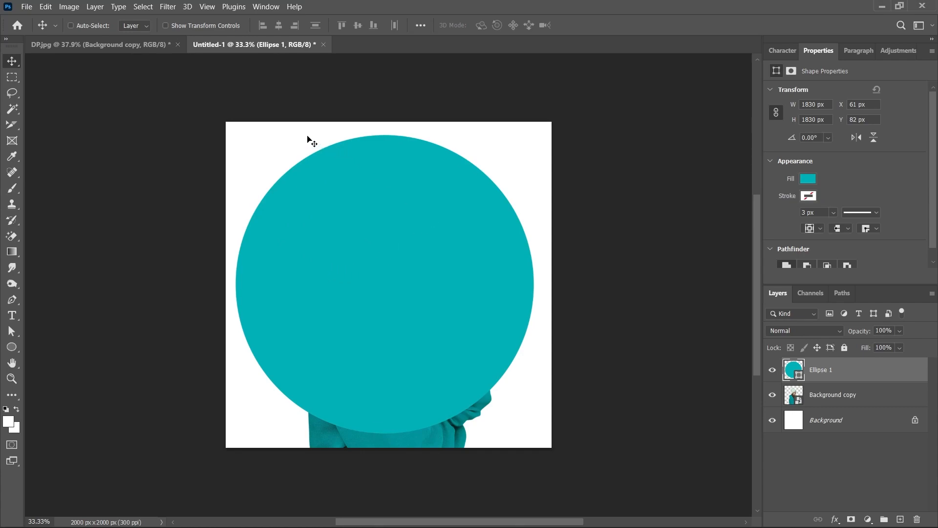
Step: Center the circle horizontally and vertically on the canvas using a full-canvas selection, and deselect
left_click(143, 6)
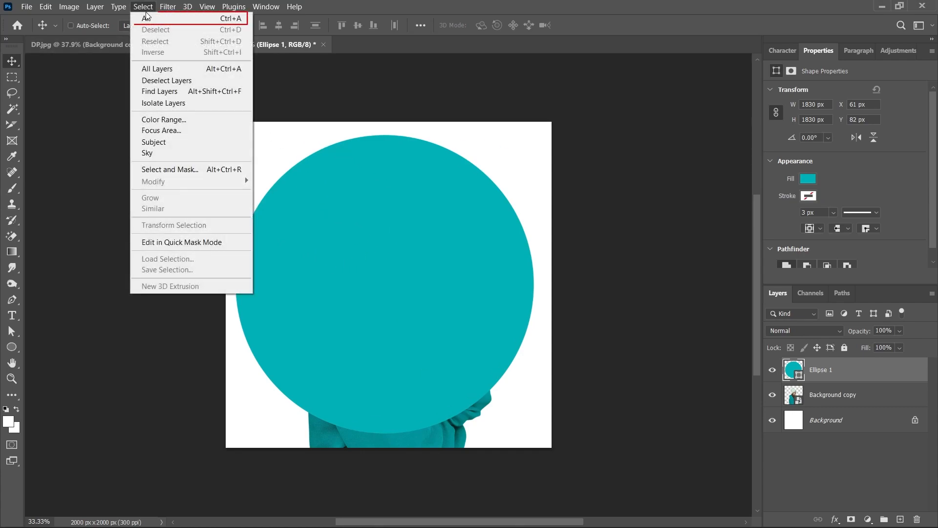
left_click(152, 19)
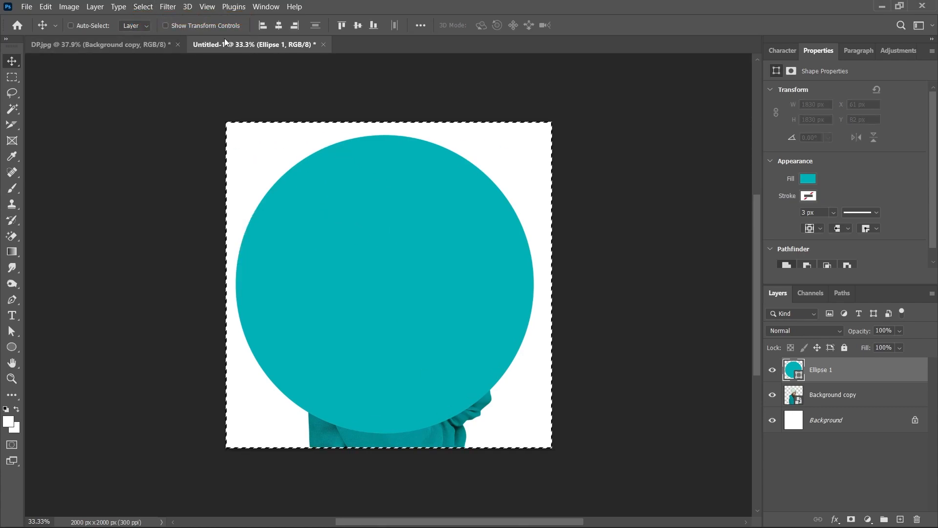
left_click(281, 25)
left_click(359, 26)
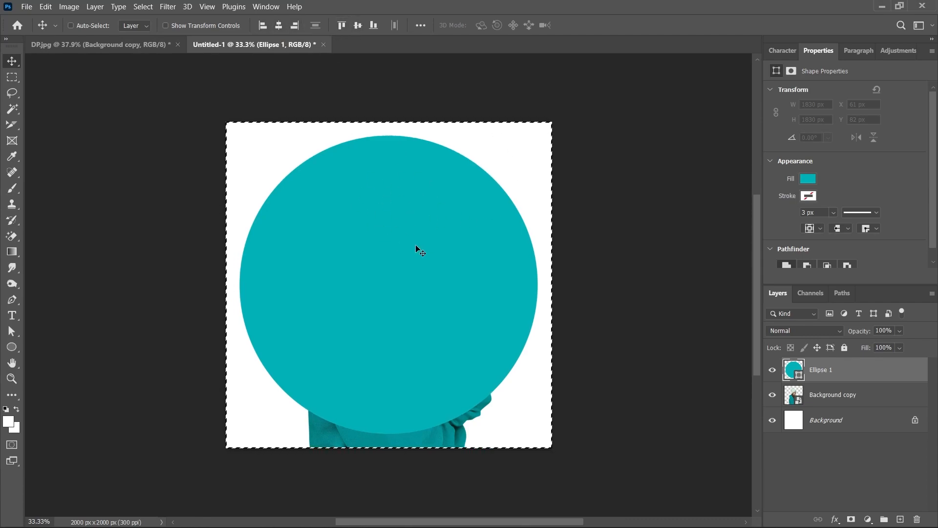
left_click(142, 7)
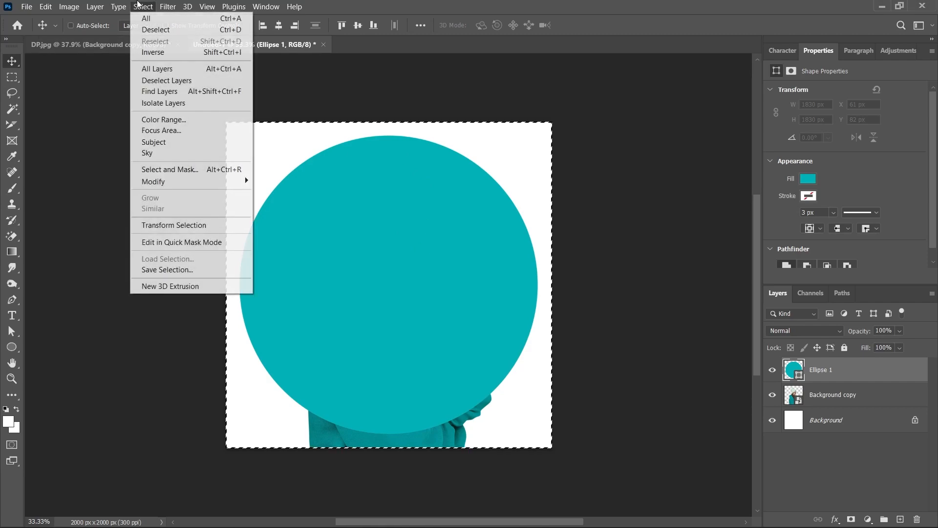
left_click(155, 30)
Step: Move the Ellipse 1 layer below the Background copy layer and duplicate it as Ellipse 2
left_click_drag(844, 375, 849, 408)
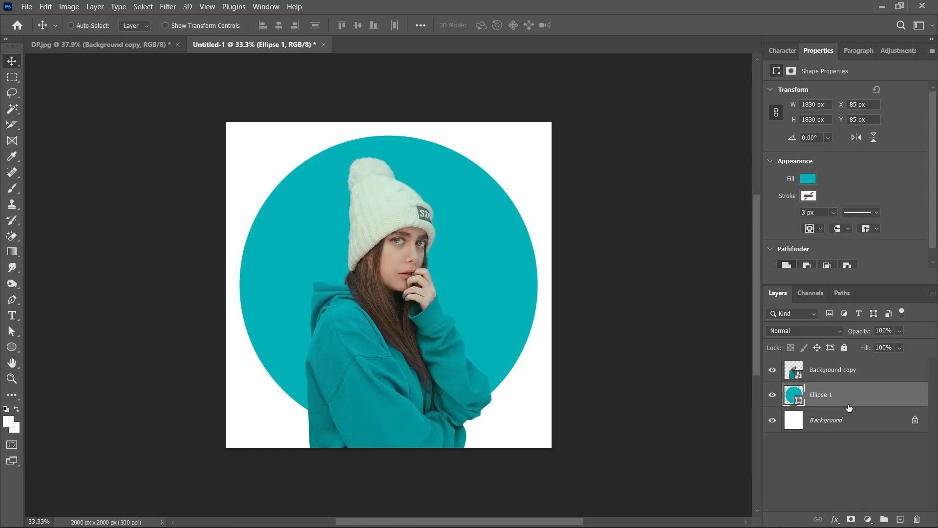
right_click(836, 399)
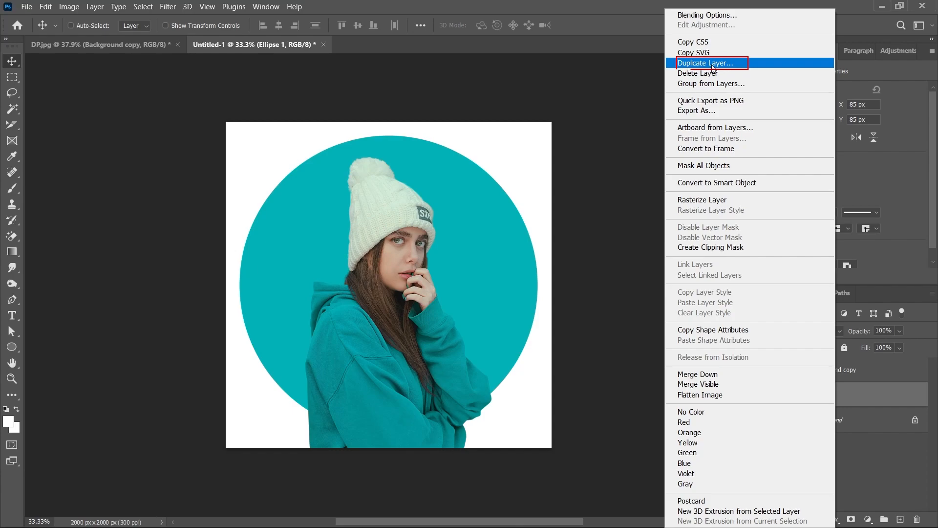
left_click(713, 67)
left_click_drag(410, 157, 454, 158)
type("2")
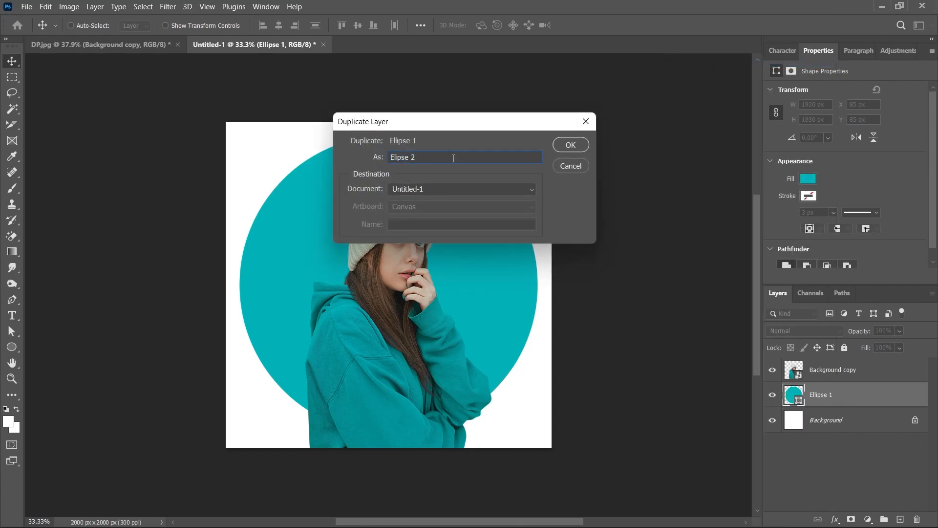
key("Return")
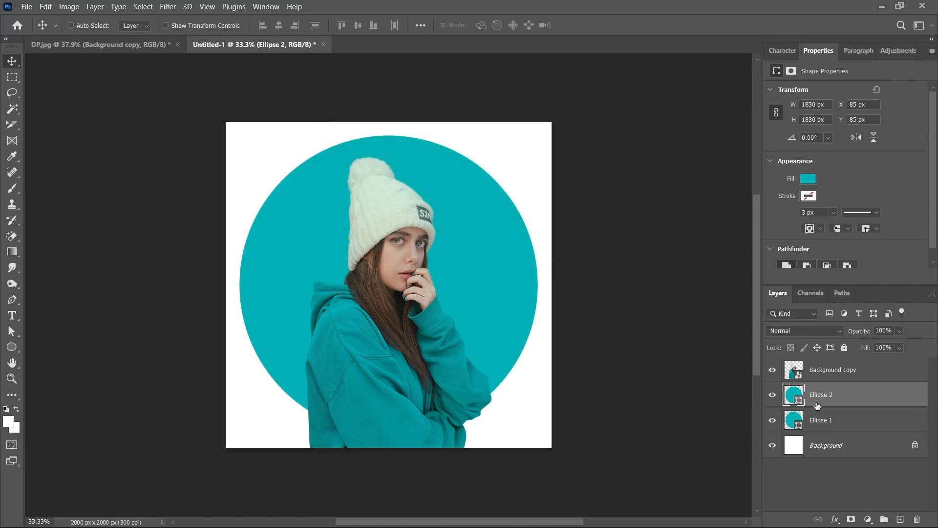
Step: Move the Background copy layer beneath Ellipse 2 and clip it to Ellipse 1, checking the clipped portrait with Ellipse 2 briefly hidden
left_click_drag(833, 377, 819, 409)
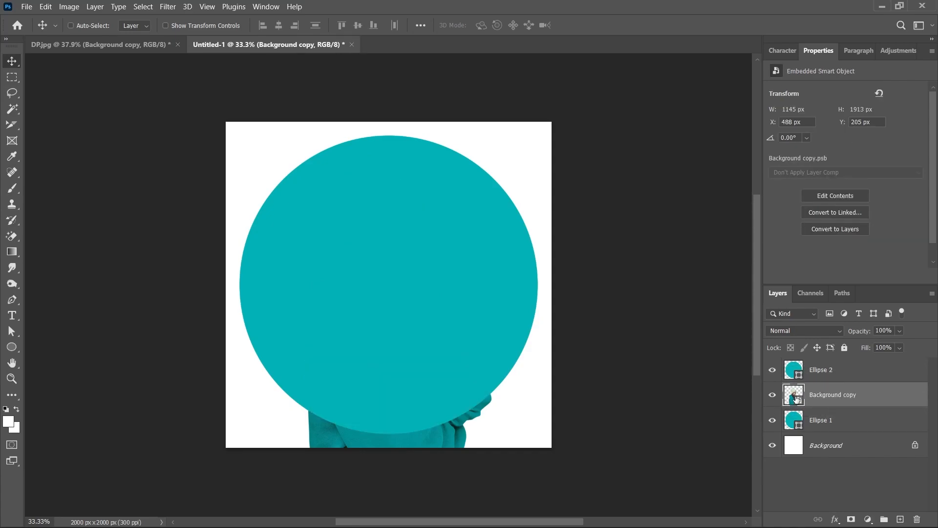
right_click(838, 395)
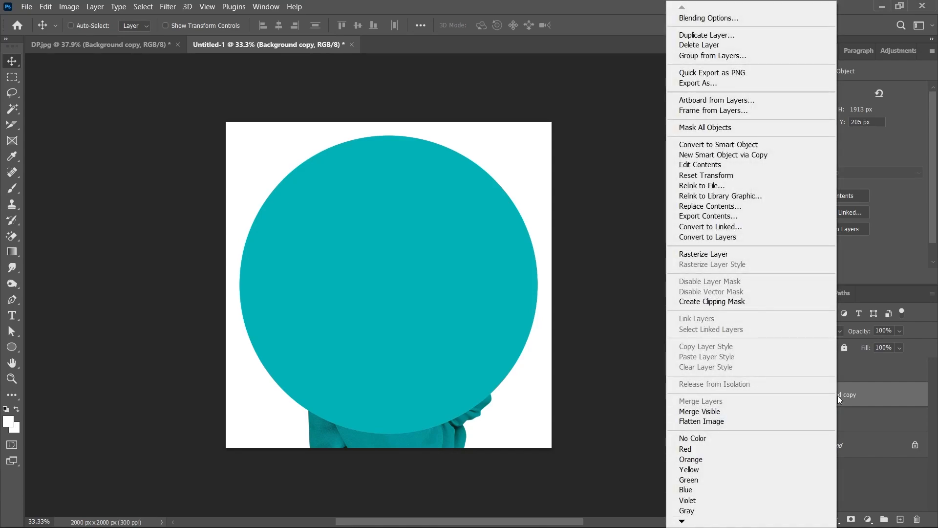
left_click(728, 306)
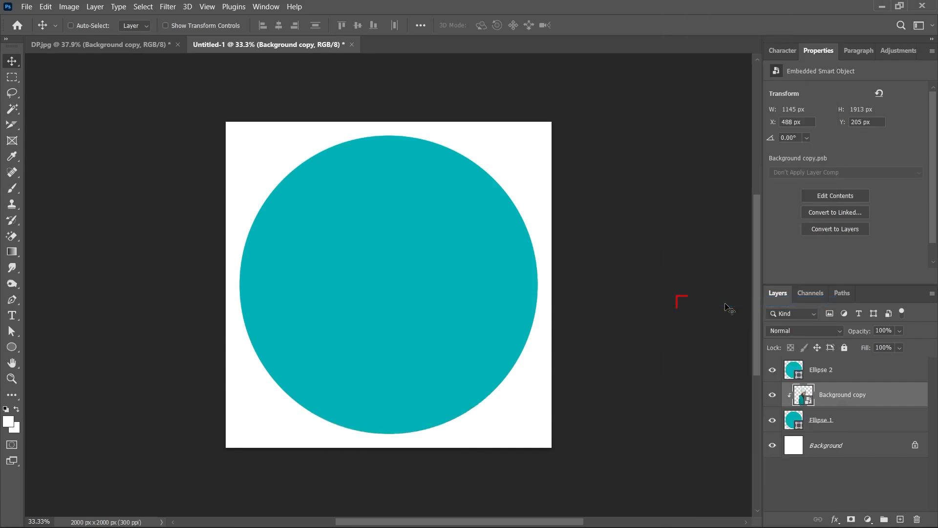
left_click(772, 371)
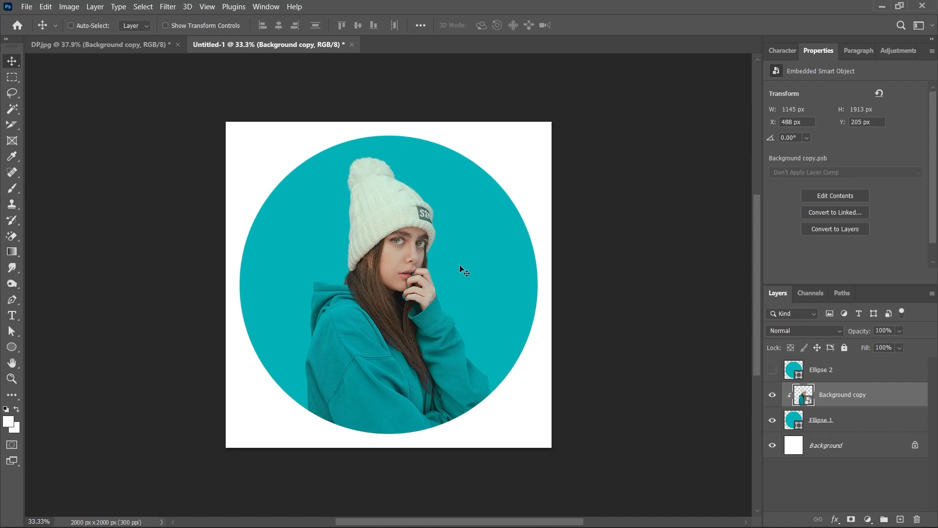
left_click(837, 425)
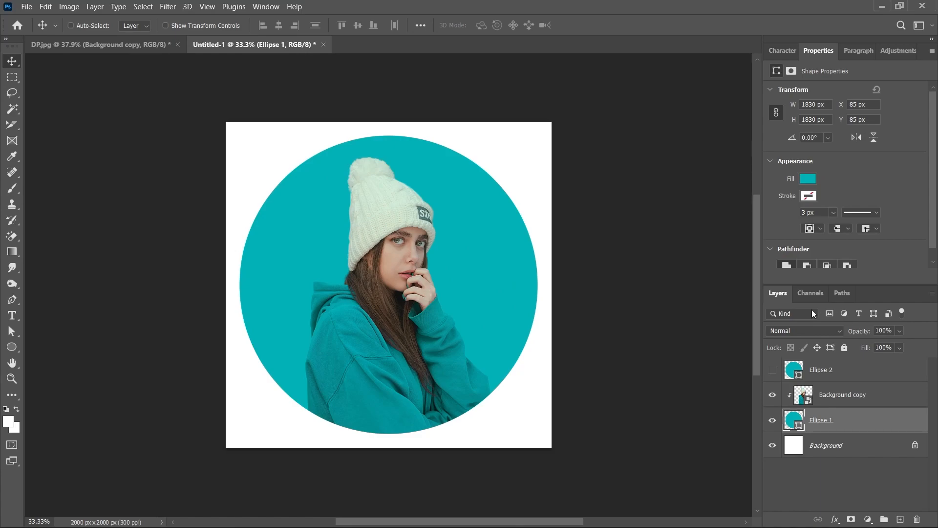
left_click(772, 370)
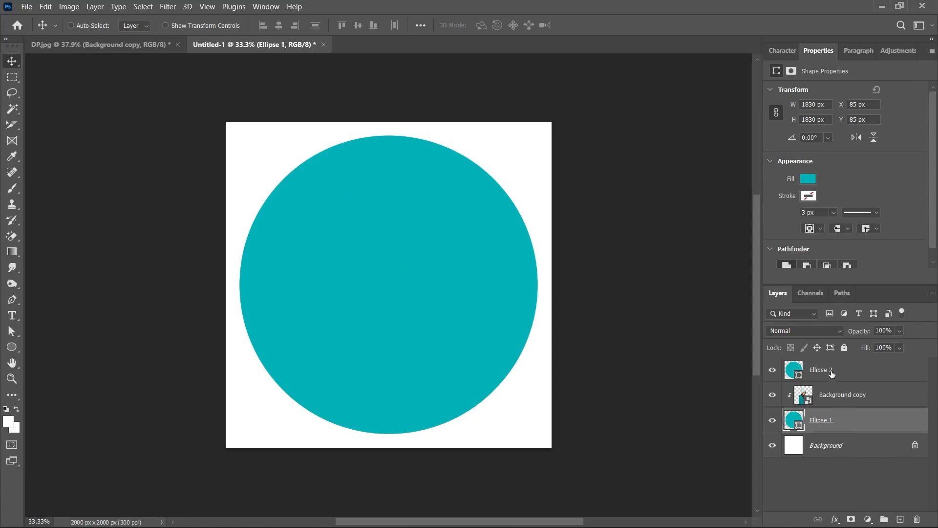
Step: Move the Ellipse 2 layer between Background copy and Ellipse 1 so that it joins the clipping group
left_click(831, 374)
left_click_drag(825, 379, 829, 404)
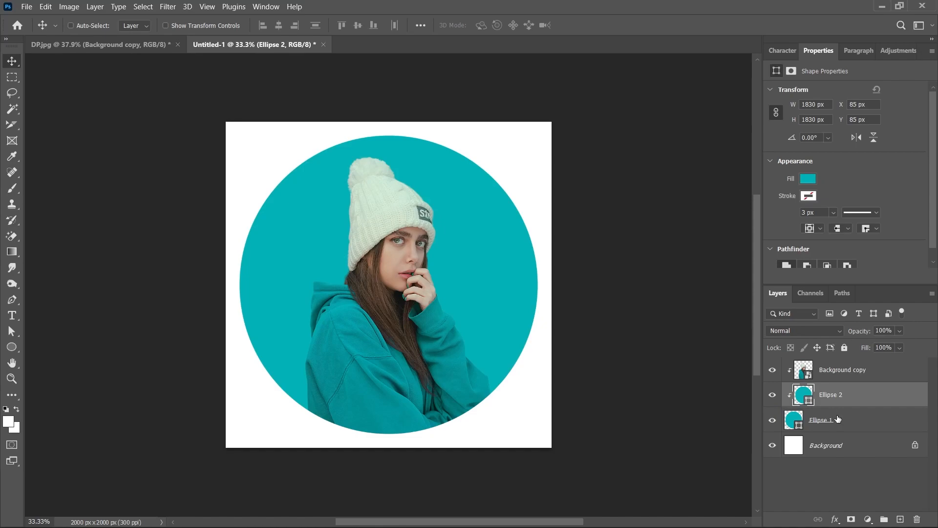
left_click(830, 373)
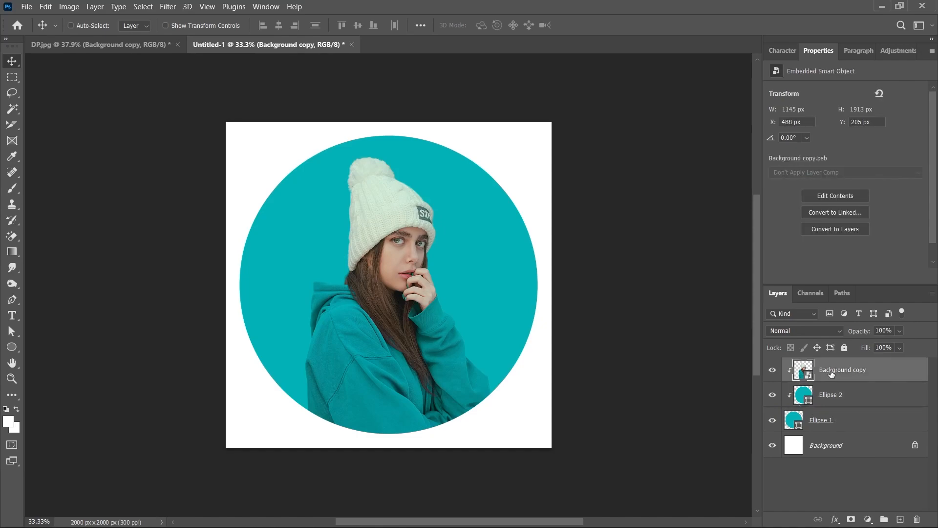
left_click(790, 397)
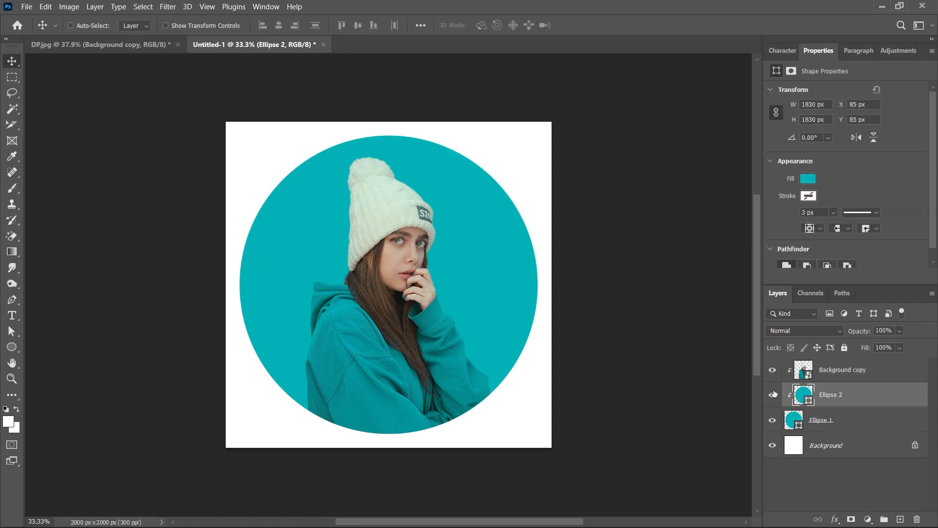
Step: Change the fill colour of Ellipse 2 to yellow #f4d400
left_click(790, 397, "alt")
left_click(808, 180)
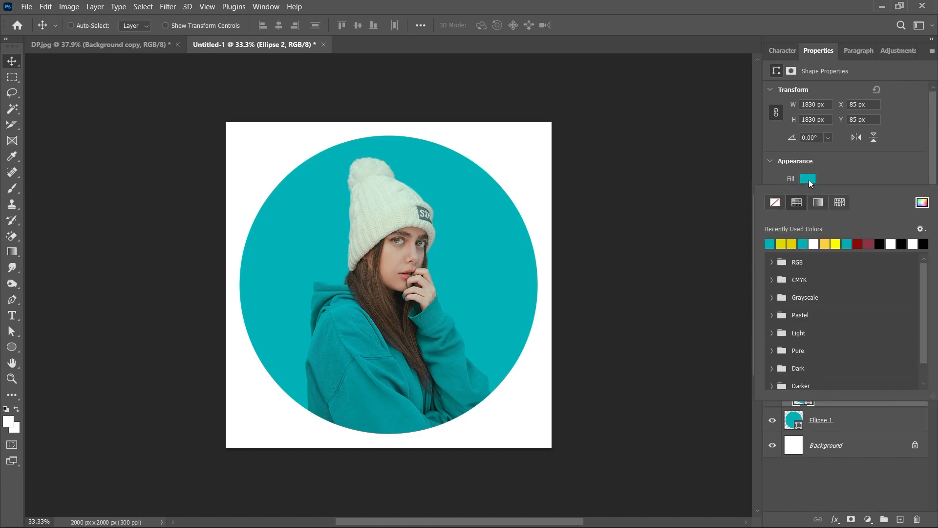
left_click(922, 203)
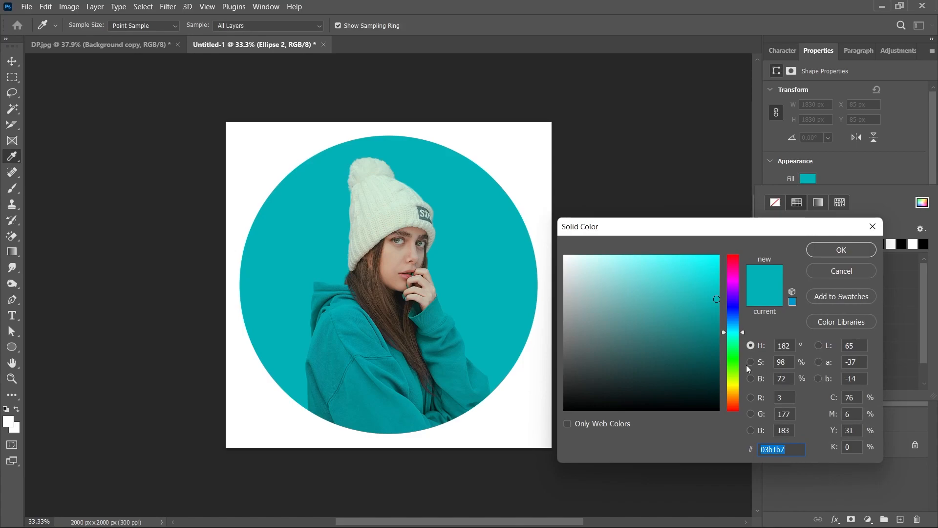
left_click(731, 387)
type("e6c800")
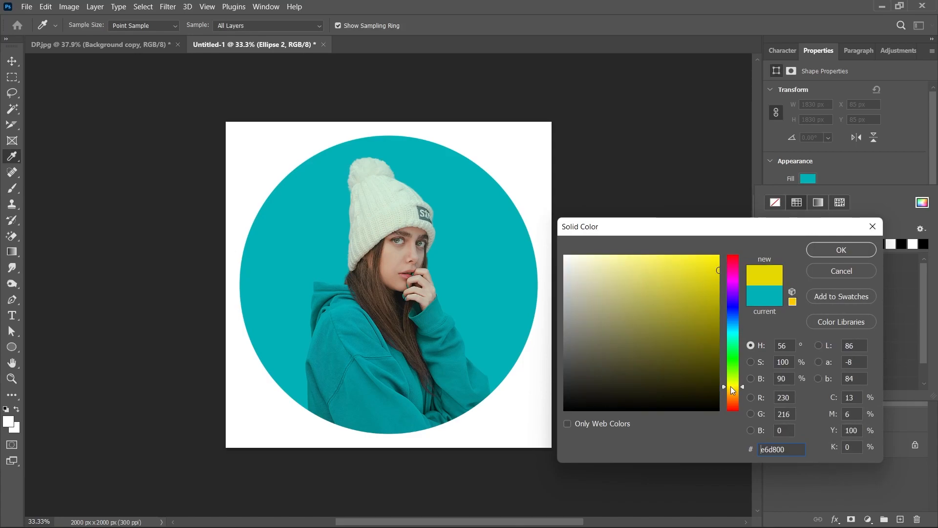
left_click_drag(731, 388, 731, 388)
left_click(719, 262)
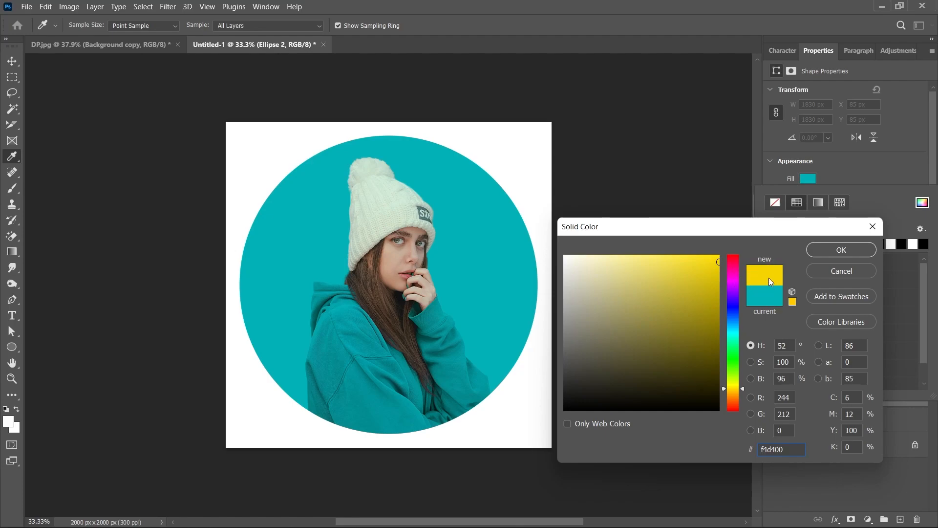
left_click(840, 250)
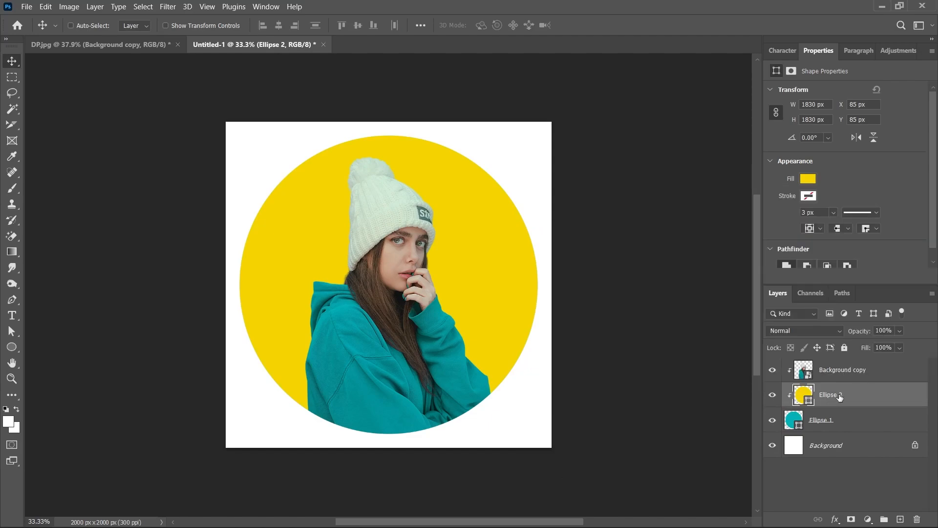
Step: Scale Ellipse 2 down proportionally around its centre to about 1383 px in width and height
key("ctrl+t")
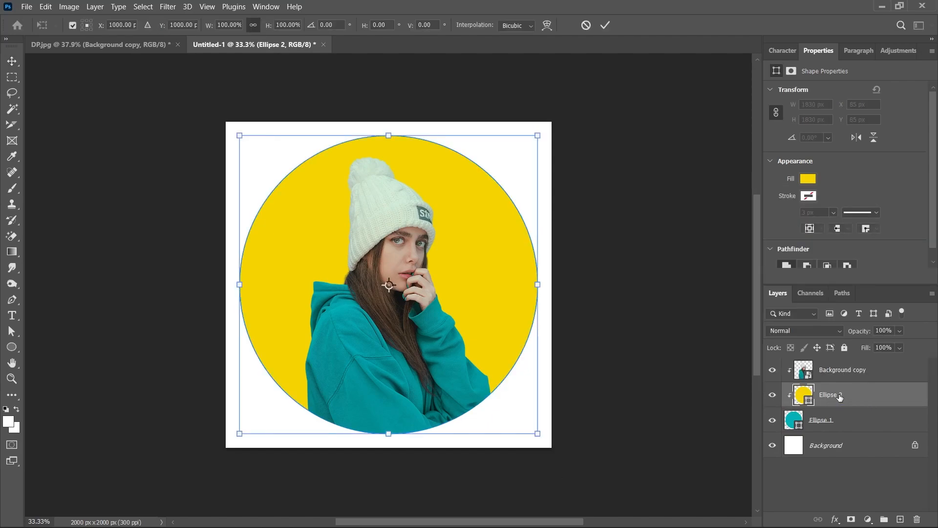
left_click_drag(538, 135, 502, 173)
key("Return")
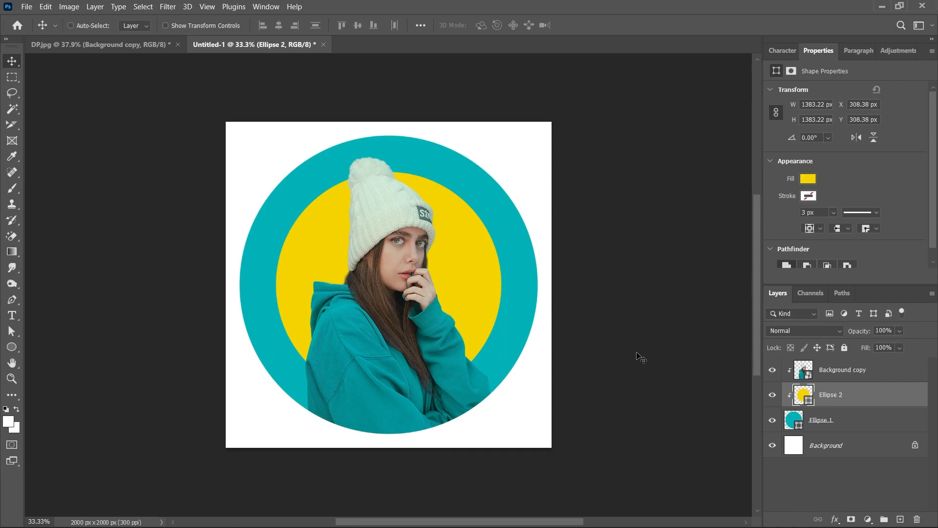
Step: Add a new layer above Ellipse 2 in the clipping group and confirm white #ffffff as the foreground colour
left_click(901, 520)
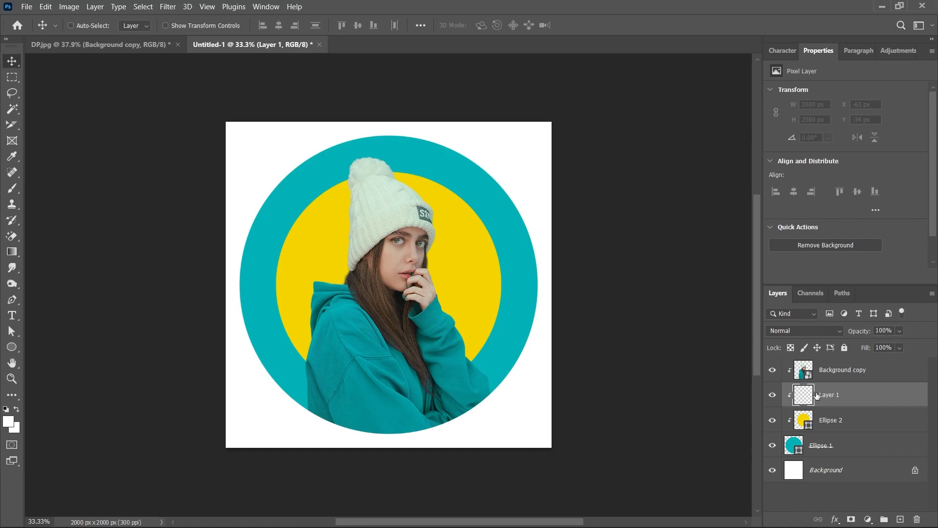
left_click(8, 421)
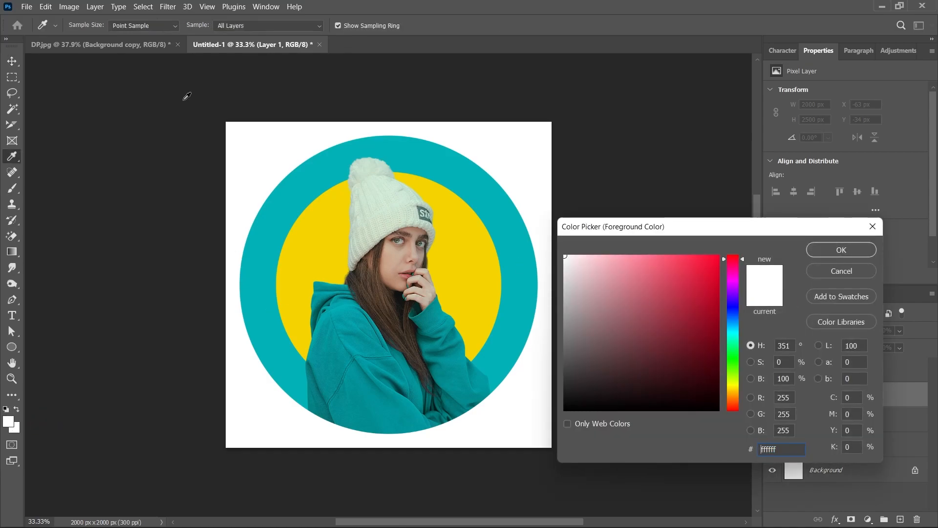
left_click(837, 252)
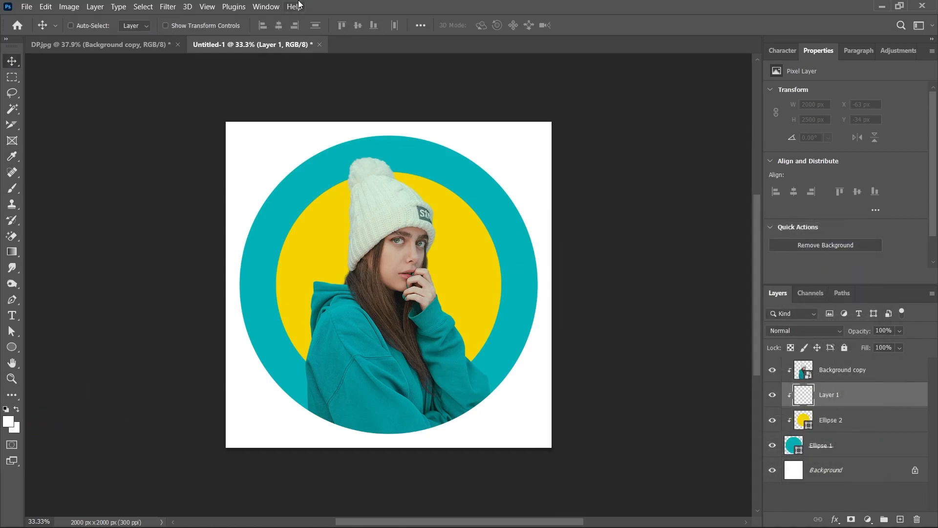
Step: Paint a white glow at the circle's centre on Layer 1 with a 1300 px Soft Round brush, and compare it with the layer hidden
left_click(16, 192)
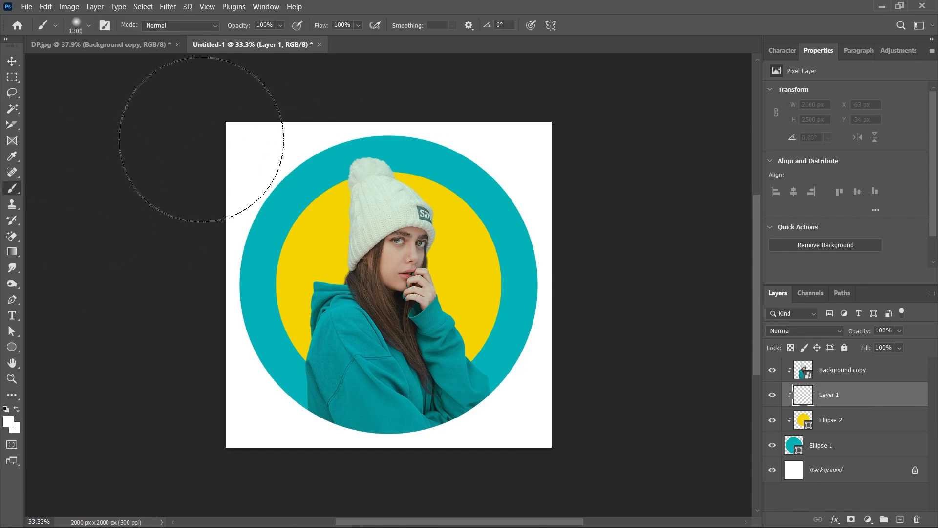
left_click(82, 28)
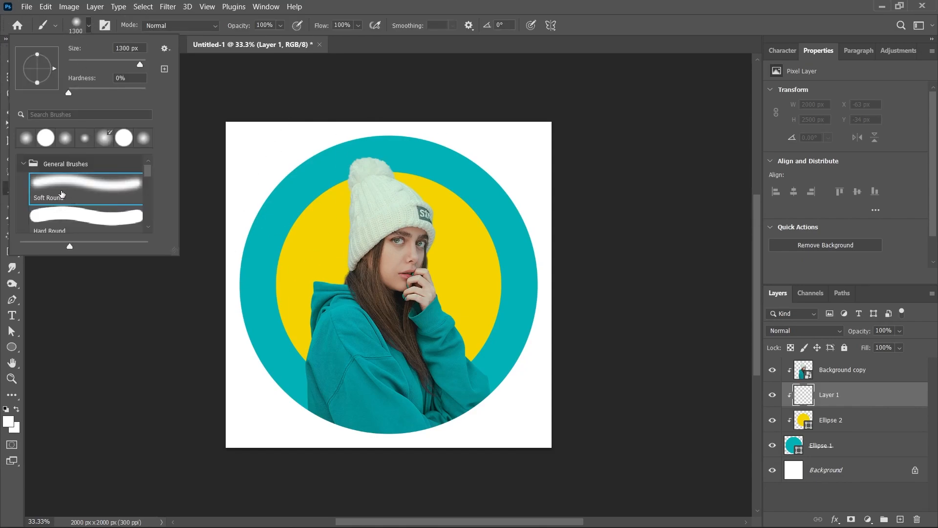
double_click(62, 194)
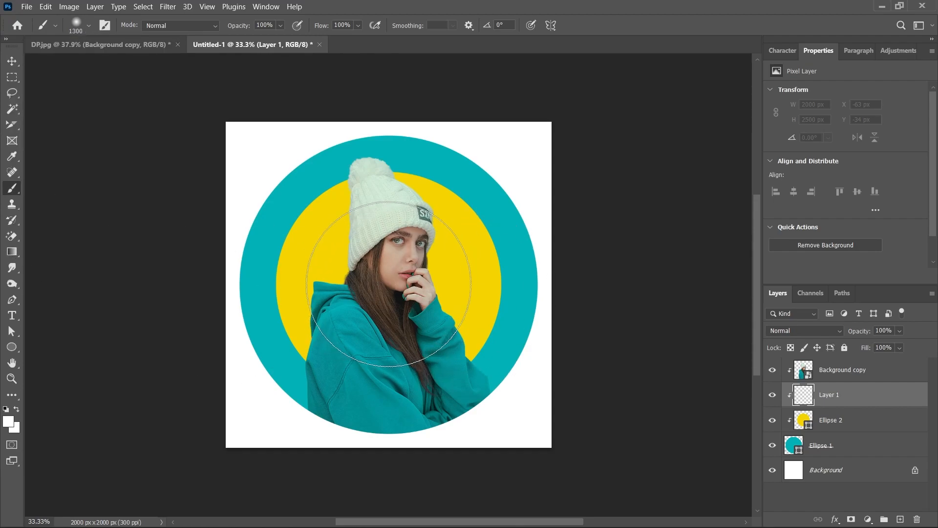
left_click(389, 284)
left_click(389, 283)
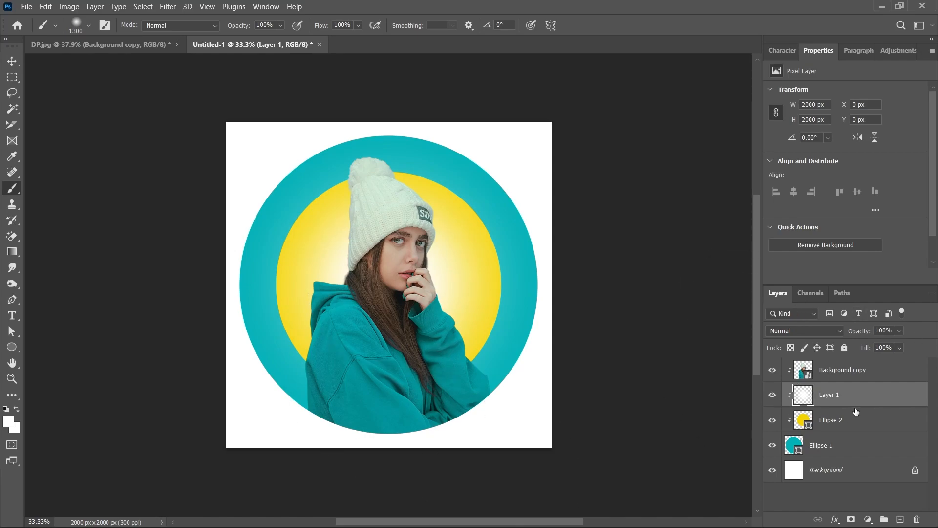
left_click(773, 396)
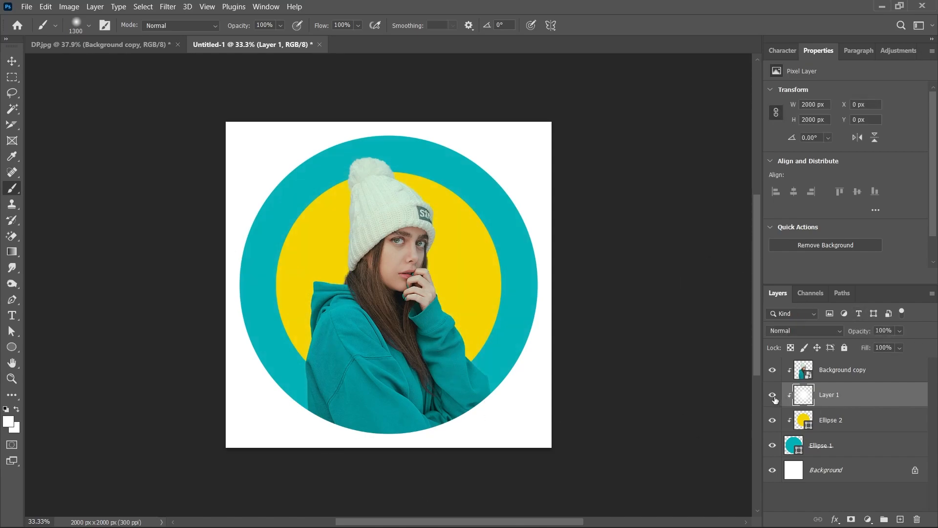
Step: Apply a drop shadow to Ellipse 2 with 50% opacity, 14 px distance, 0% spread and 35 px size
left_click(849, 422)
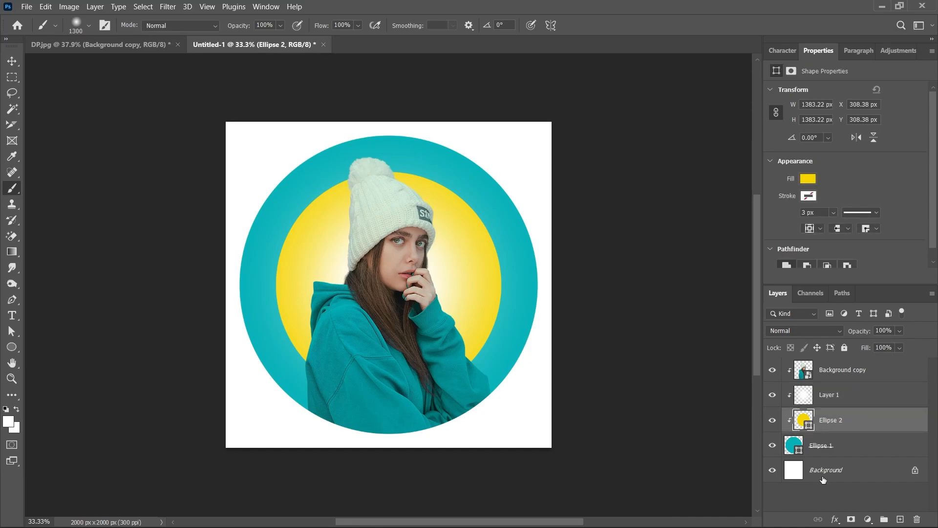
left_click(833, 520)
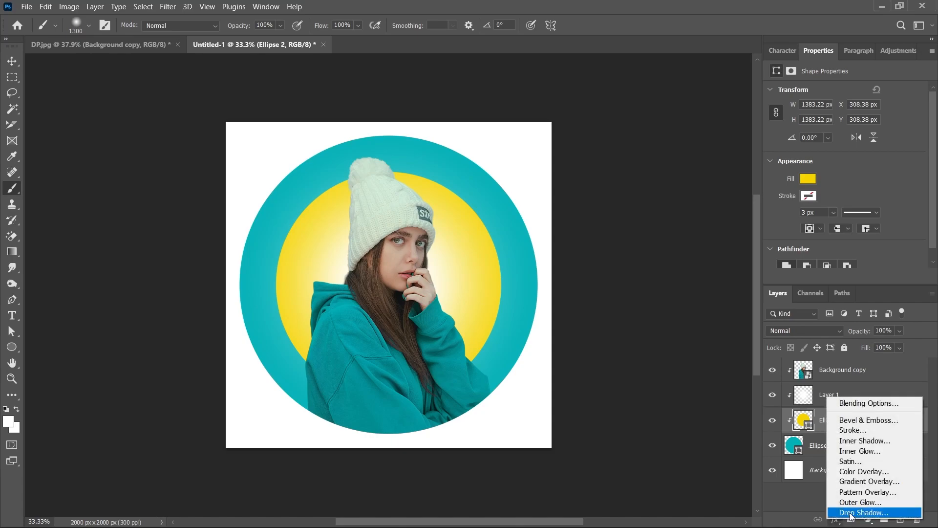
left_click(850, 513)
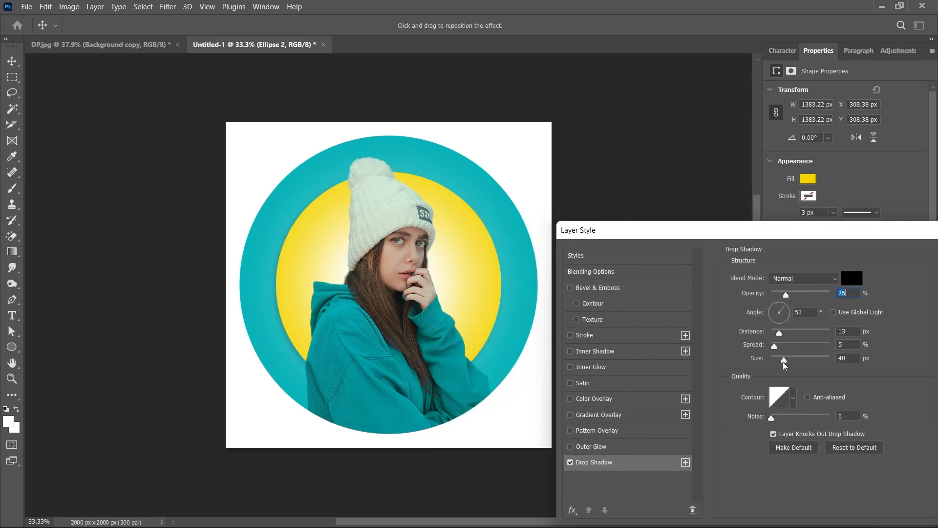
left_click_drag(785, 364, 768, 346)
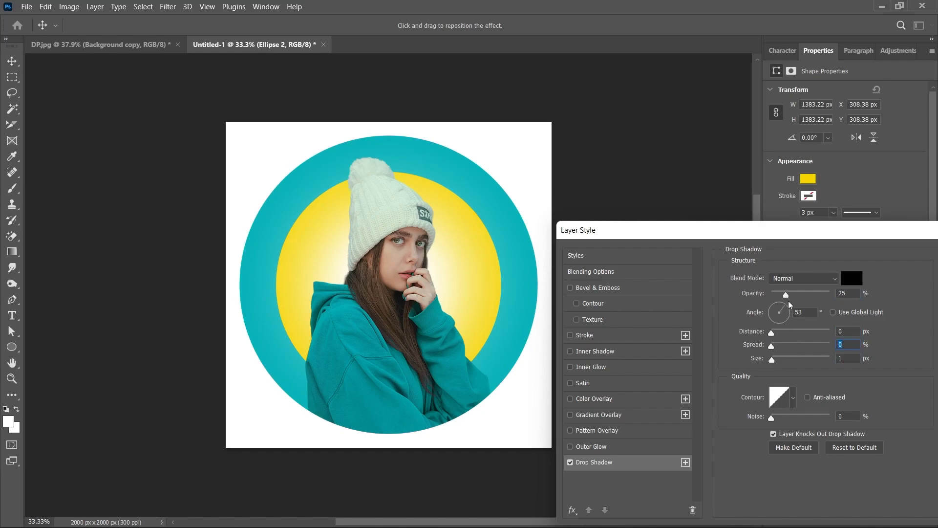
left_click(768, 292)
left_click_drag(782, 304, 800, 294)
left_click(799, 294)
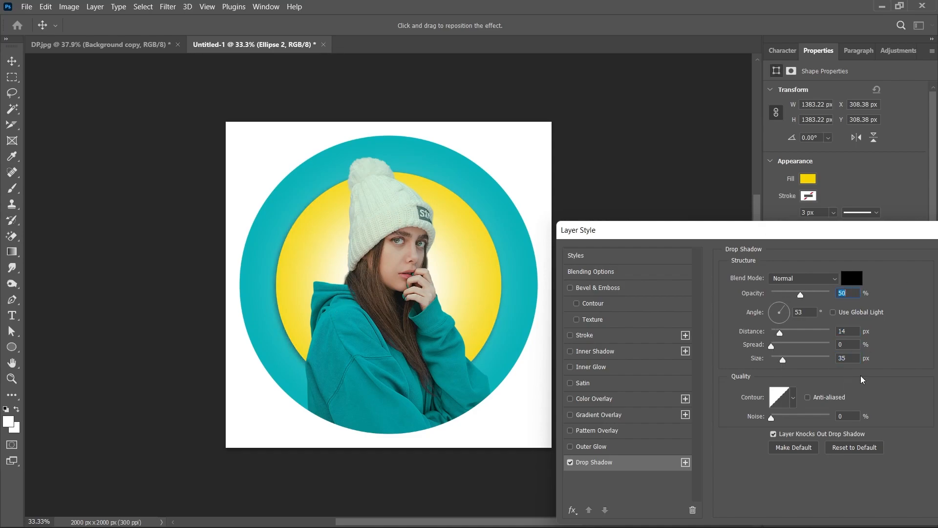
left_click_drag(717, 239, 538, 224)
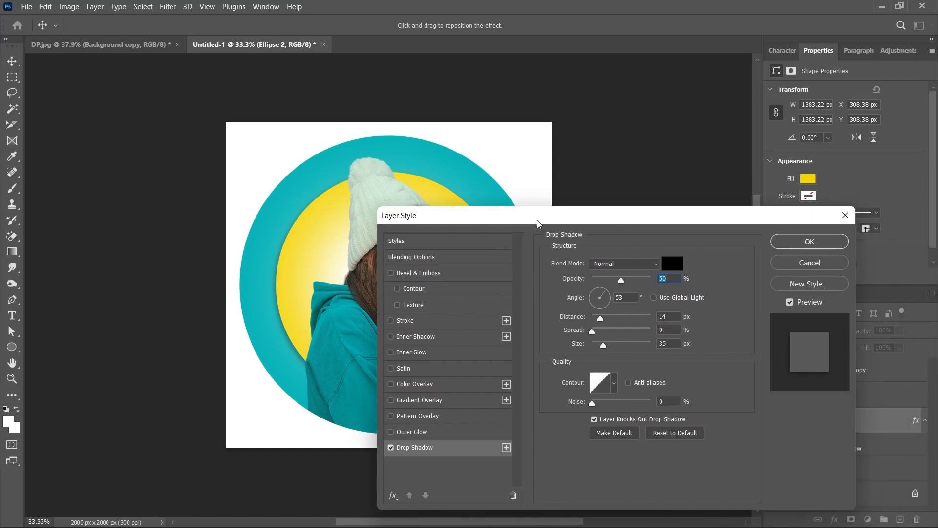
left_click(819, 245)
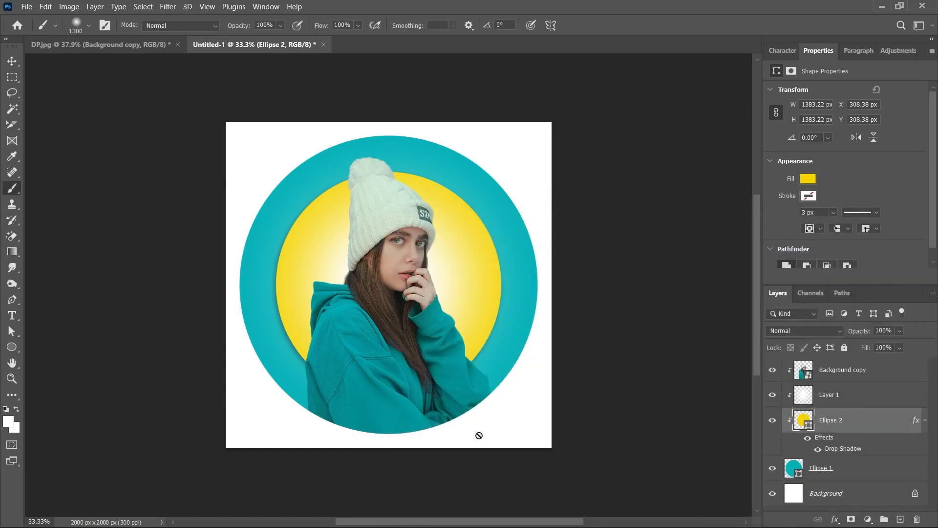
Step: Apply a drop shadow to the Background copy layer with about 46% opacity, -7° angle, 32 px distance and 65 px size
left_click(826, 374)
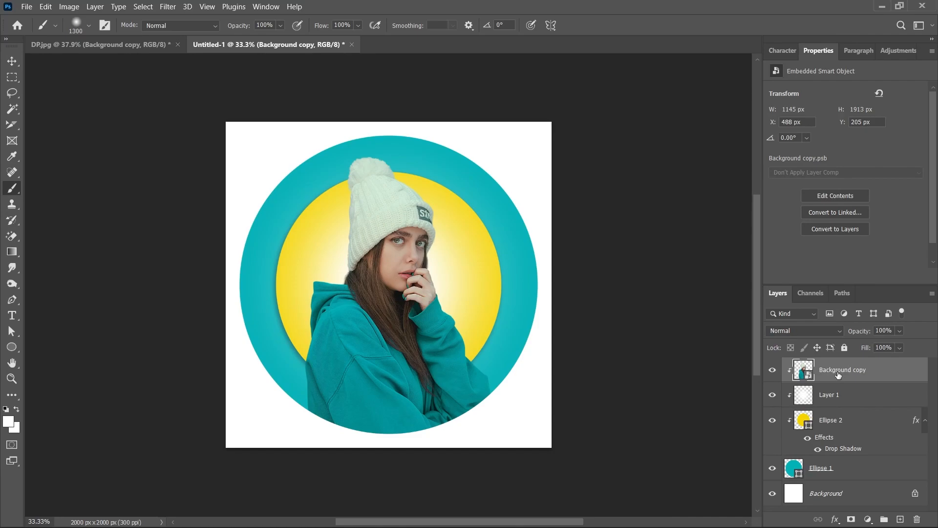
left_click(836, 520)
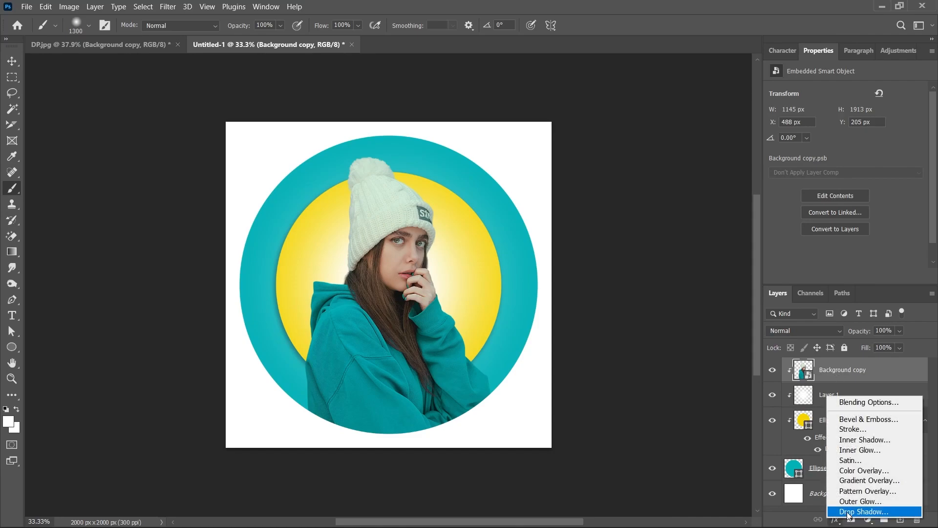
left_click(848, 512)
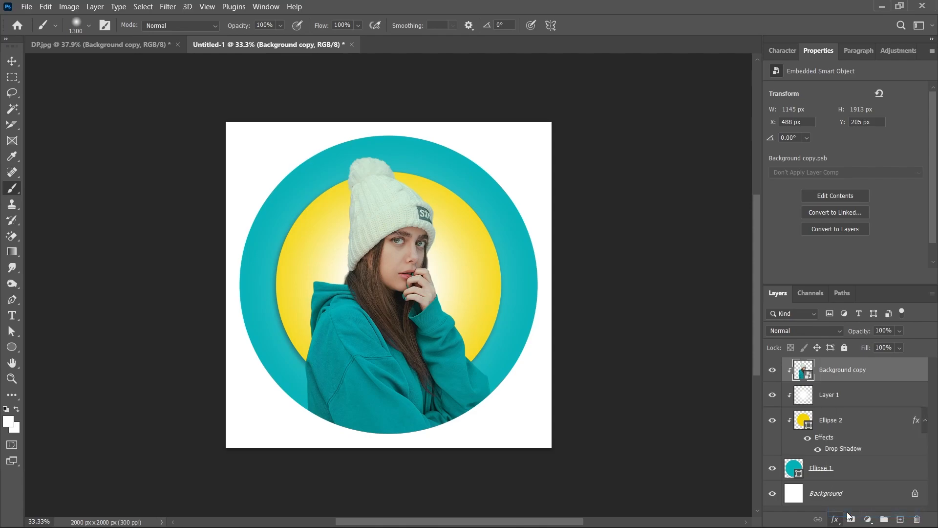
left_click_drag(573, 222, 706, 233)
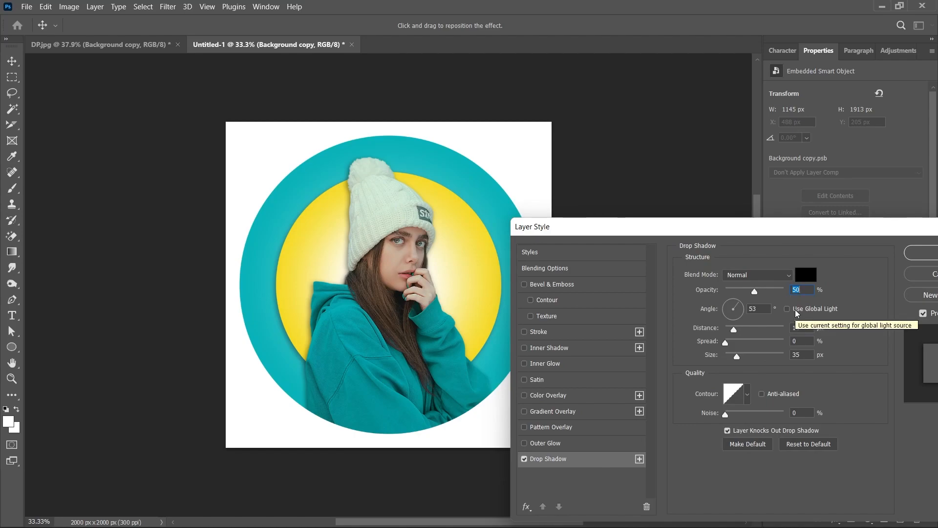
left_click_drag(394, 284, 386, 276)
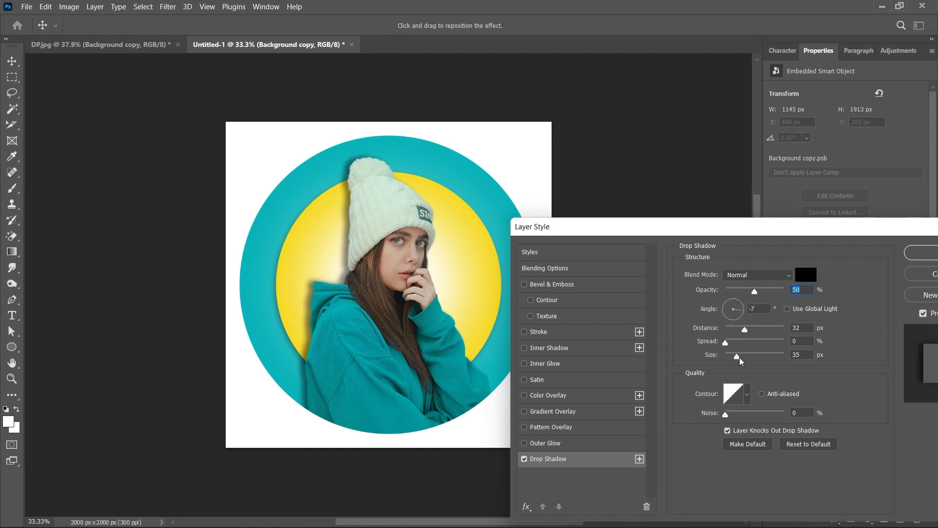
mouse_move(740, 361)
left_mouse_down()
mouse_move(731, 360)
mouse_move(746, 360)
left_mouse_up()
left_click_drag(755, 292, 754, 290)
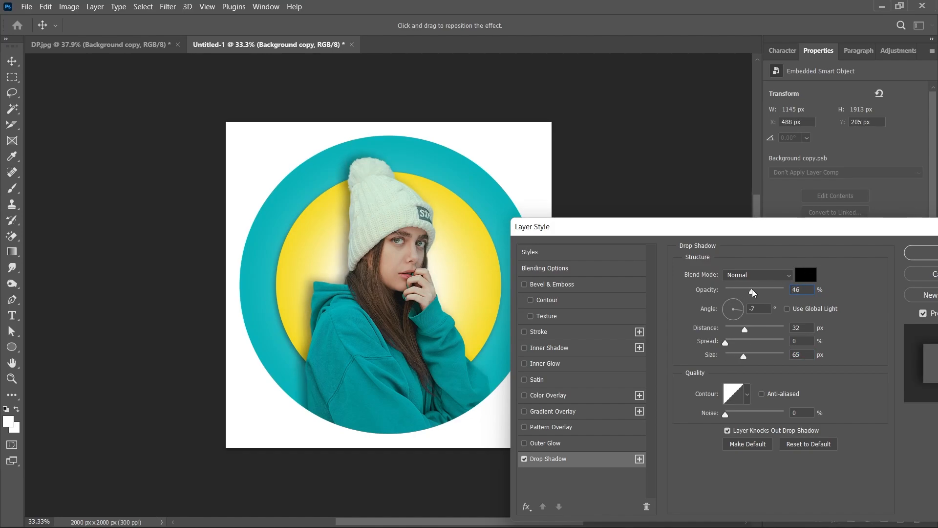
left_click_drag(872, 235, 698, 232)
left_click_drag(551, 223, 737, 254)
left_click(899, 280)
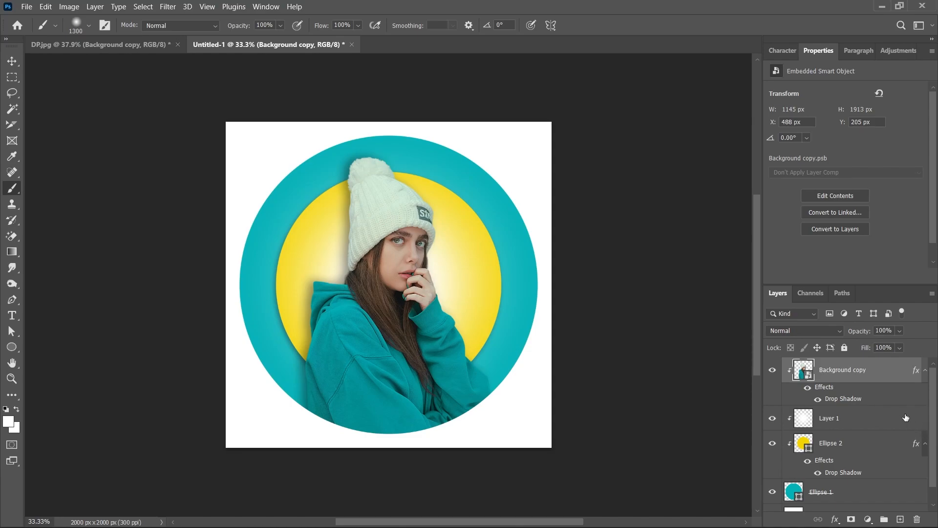
Step: Brighten the Background copy portrait with Levels, setting the input levels to 14, 1.14 and 235 and comparing with the preview off
key("ctrl+l")
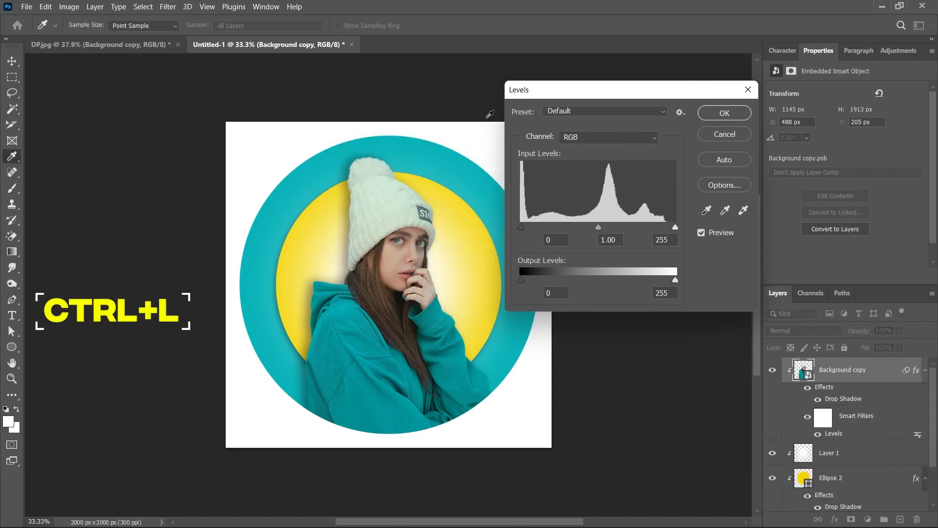
left_click_drag(417, 84, 618, 90)
left_click_drag(709, 231, 691, 231)
left_click_drag(622, 230, 616, 231)
left_click_drag(554, 231, 563, 230)
left_click(735, 236)
left_click(735, 237)
left_click(622, 230)
left_click_drag(692, 231, 697, 230)
left_click(736, 236)
left_click(736, 236)
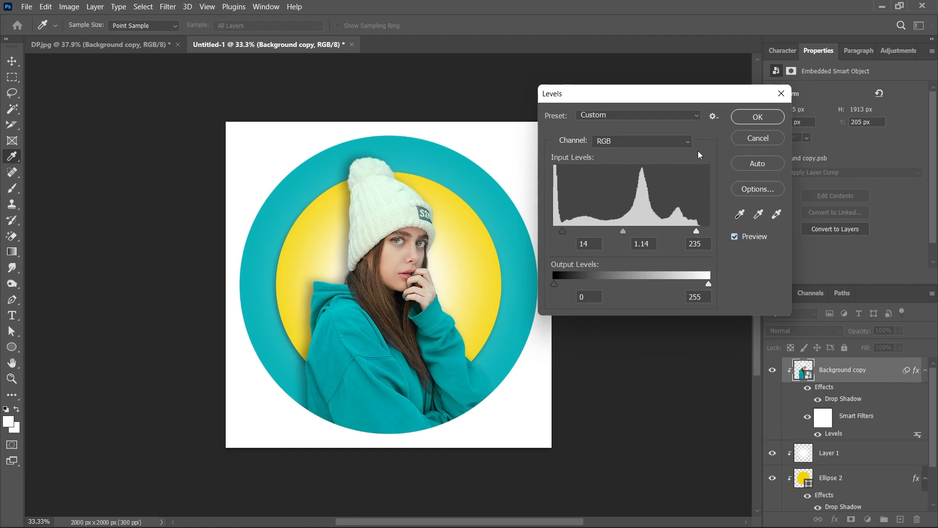
left_click(758, 116)
key("b")
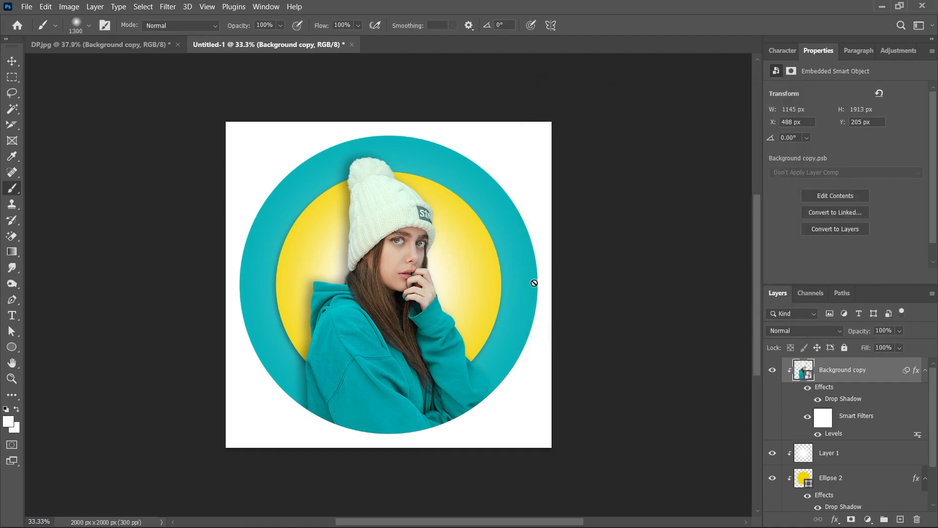
Step: Switch to the Move tool and hide the white Background layer
key("v")
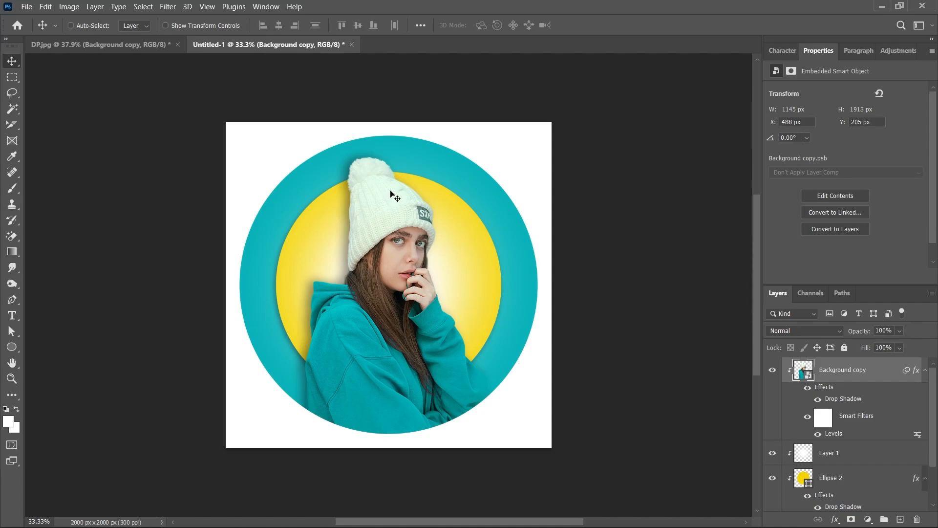
scroll(836, 428, "down", 3)
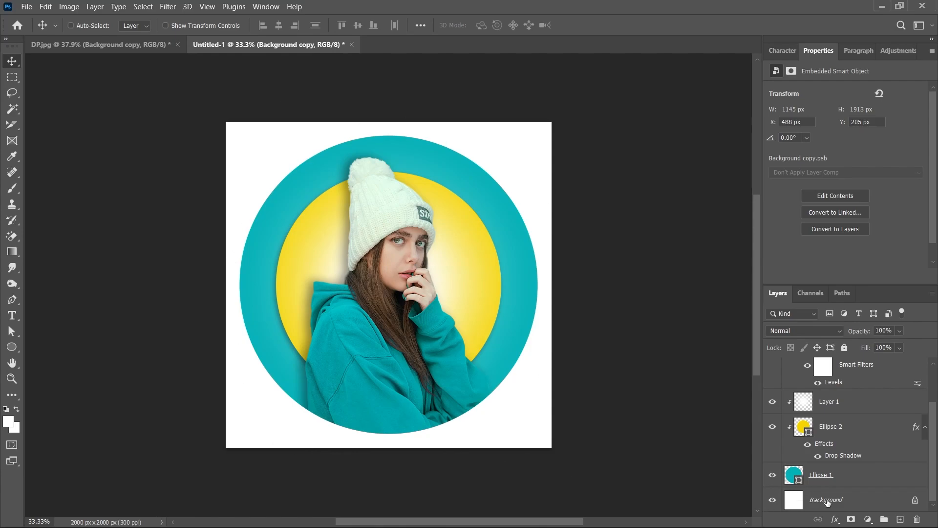
left_click(772, 500)
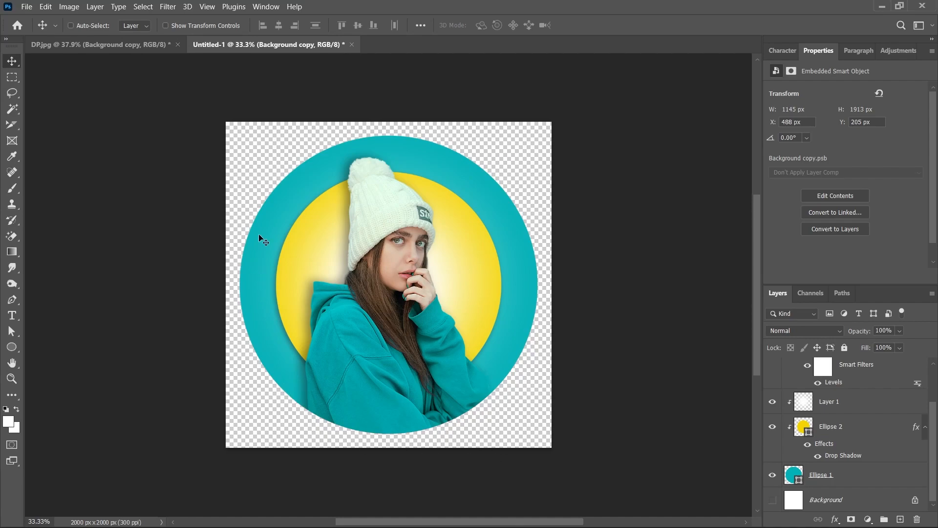
Step: Quick-export the image as a PNG file named "Profile Pic"
left_click(24, 7)
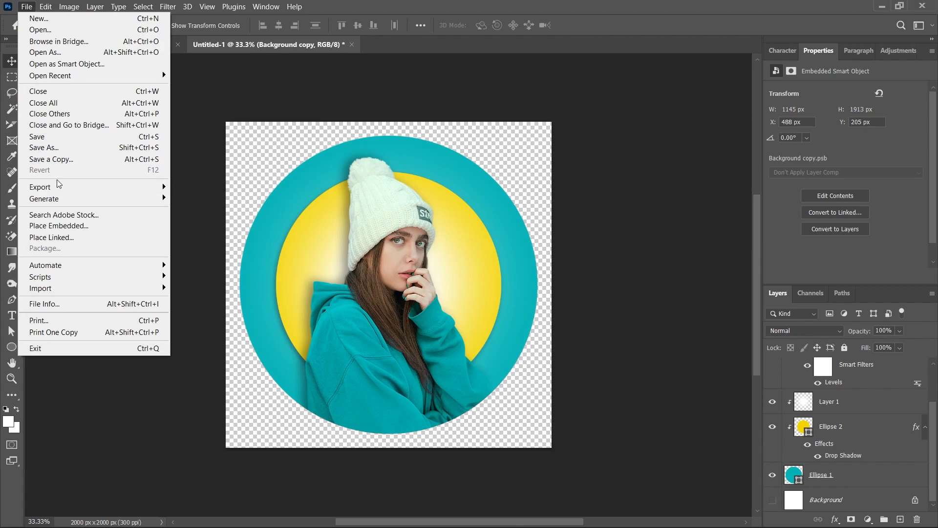
mouse_move(71, 187)
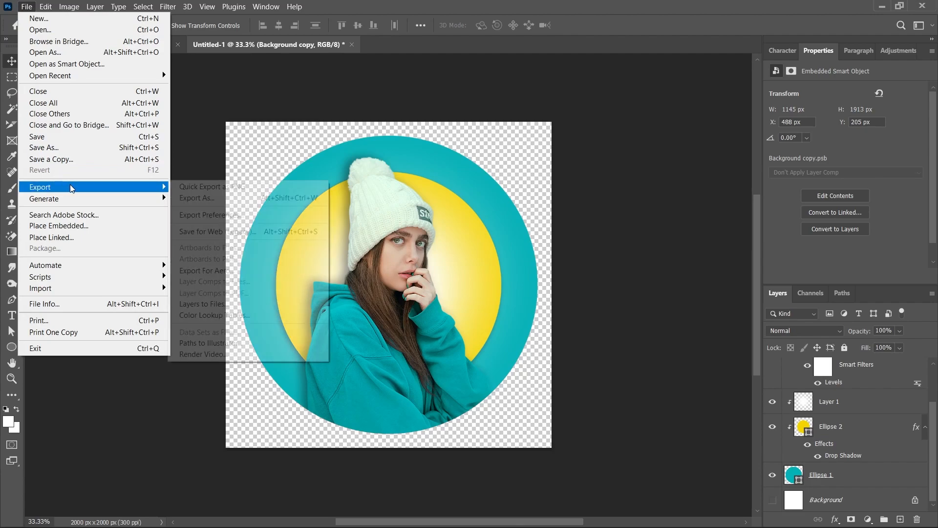
left_click(226, 190)
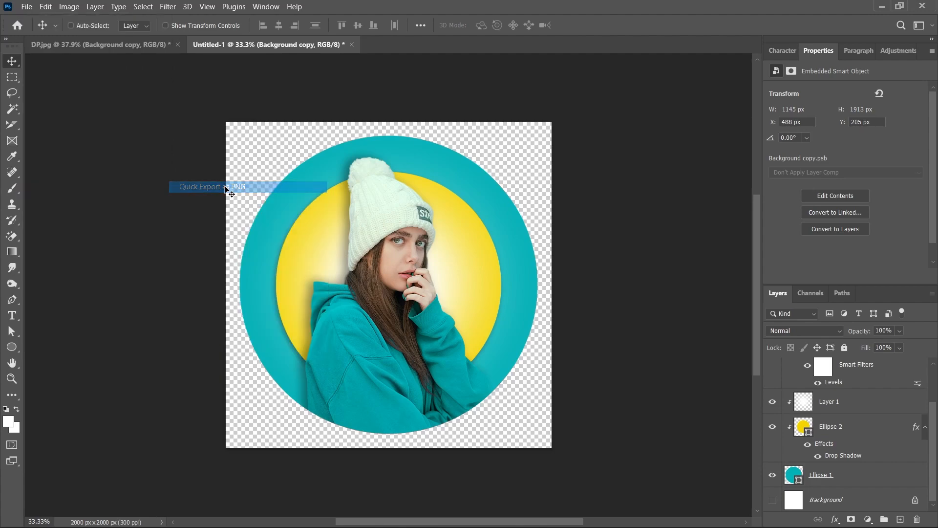
type("Profile Pic")
left_click(477, 388)
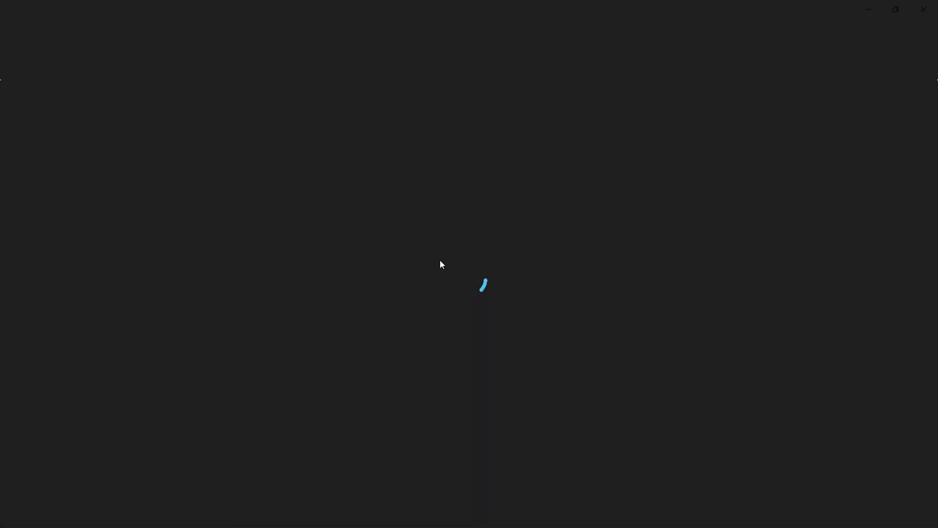